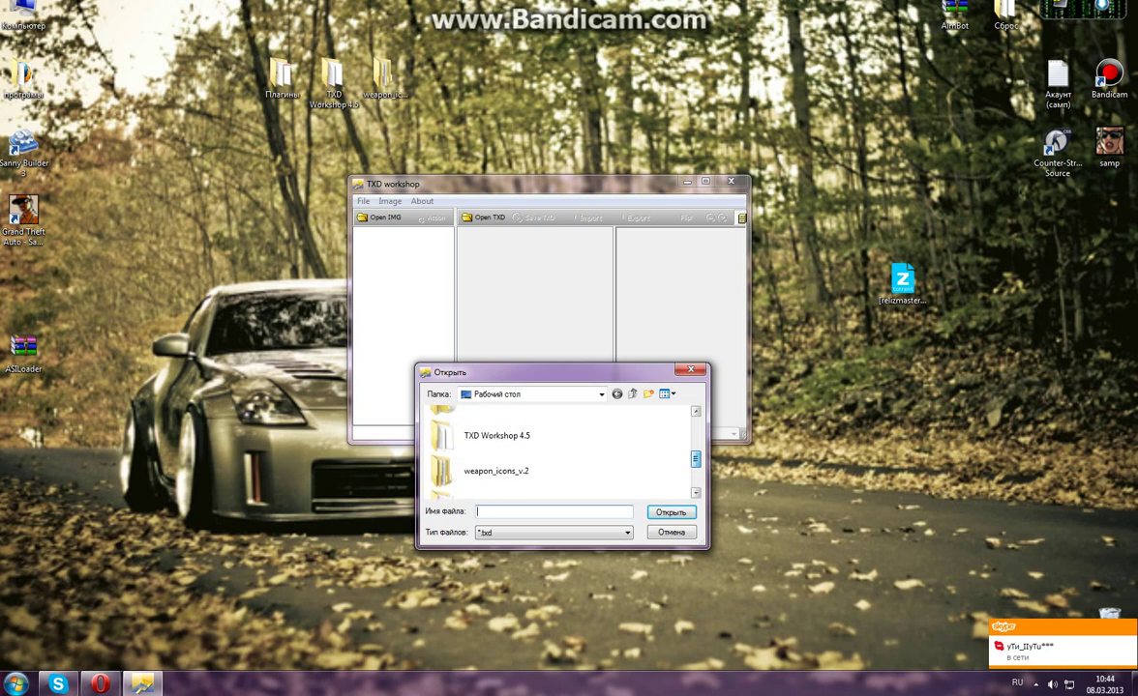
# Browse the TXD file dialog to the ГТА САМП folder inside игры on drive E.
pyautogui.doubleClick(500, 430)
pyautogui.scroll(-4, 501, 430)
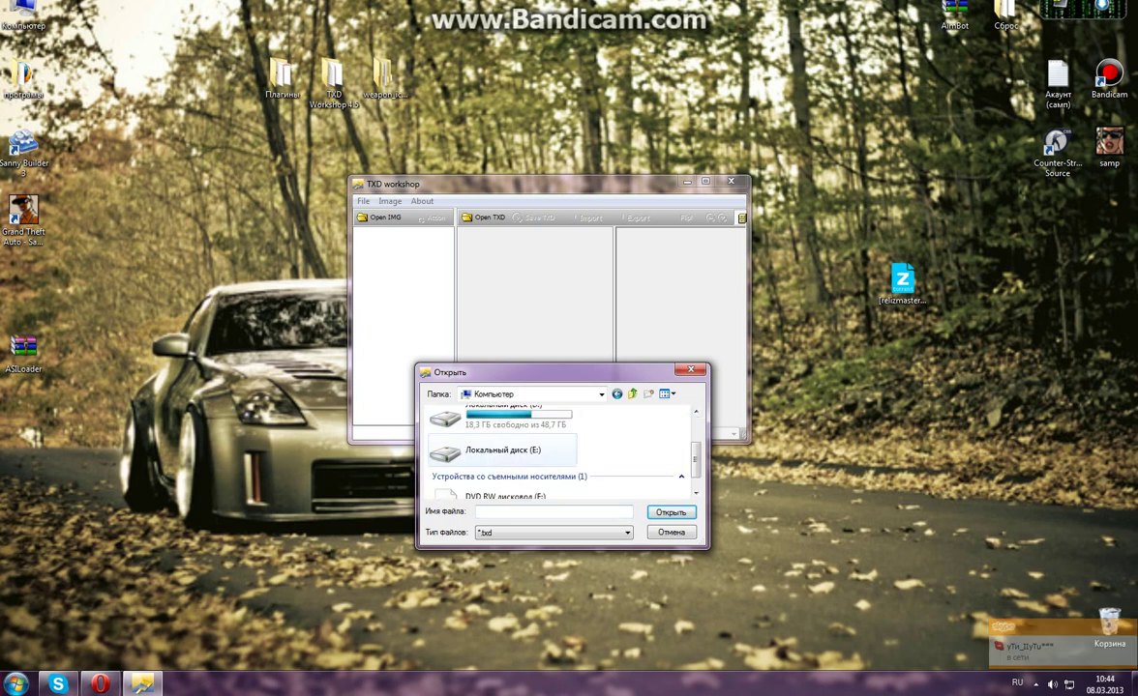
pyautogui.doubleClick(503, 427)
pyautogui.scroll(-1, 513, 450)
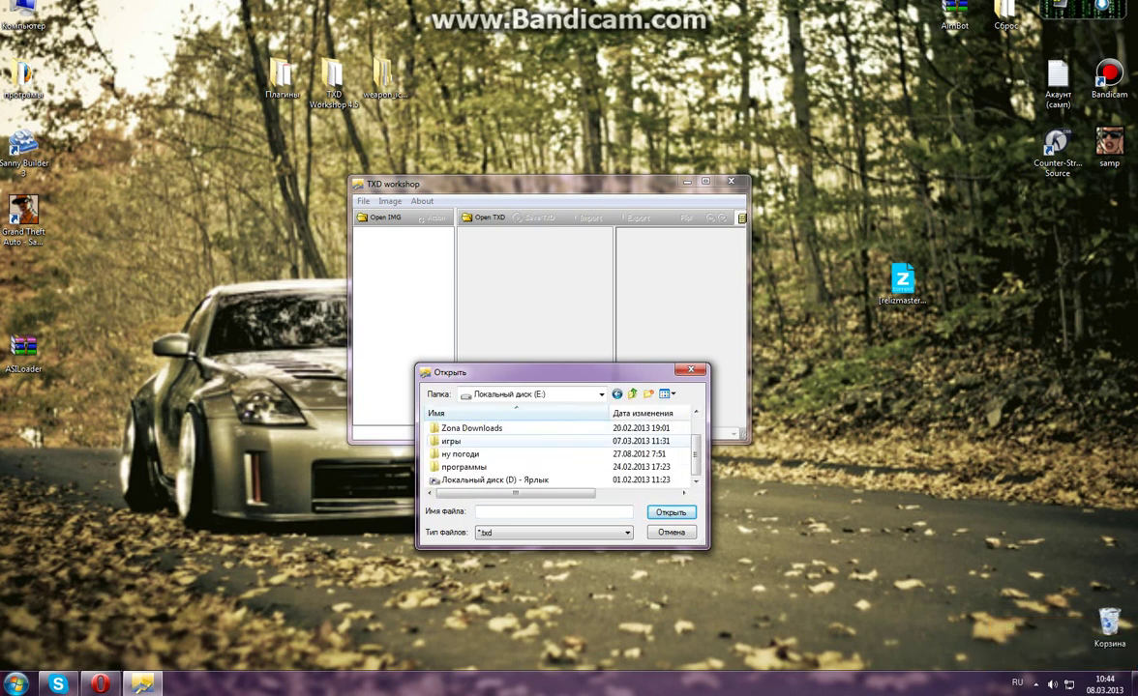
pyautogui.doubleClick(465, 441)
pyautogui.scroll(-1, 513, 455)
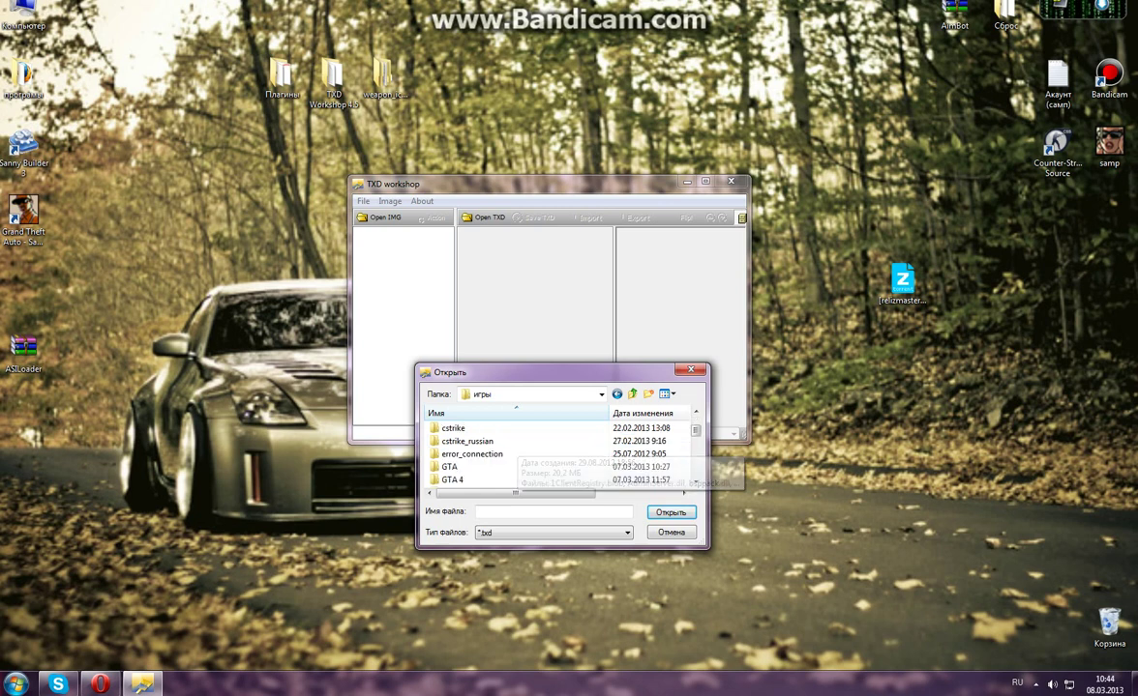
pyautogui.scroll(-6, 513, 454)
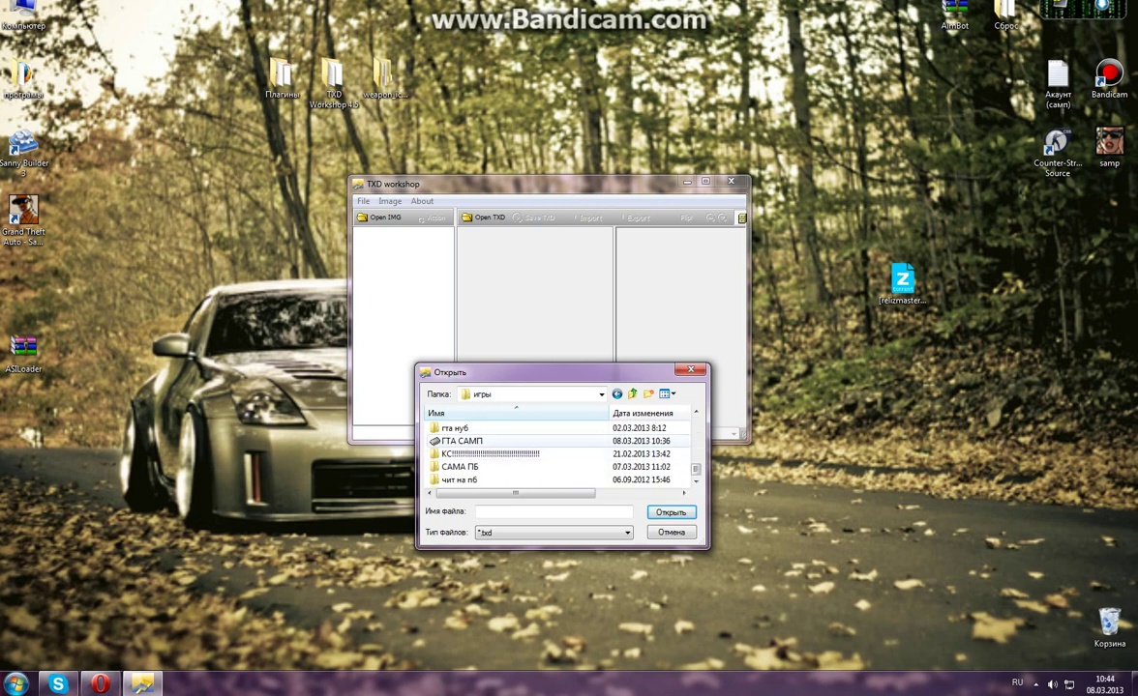
pyautogui.doubleClick(464, 441)
pyautogui.scroll(-1, 503, 459)
pyautogui.scroll(1, 503, 459)
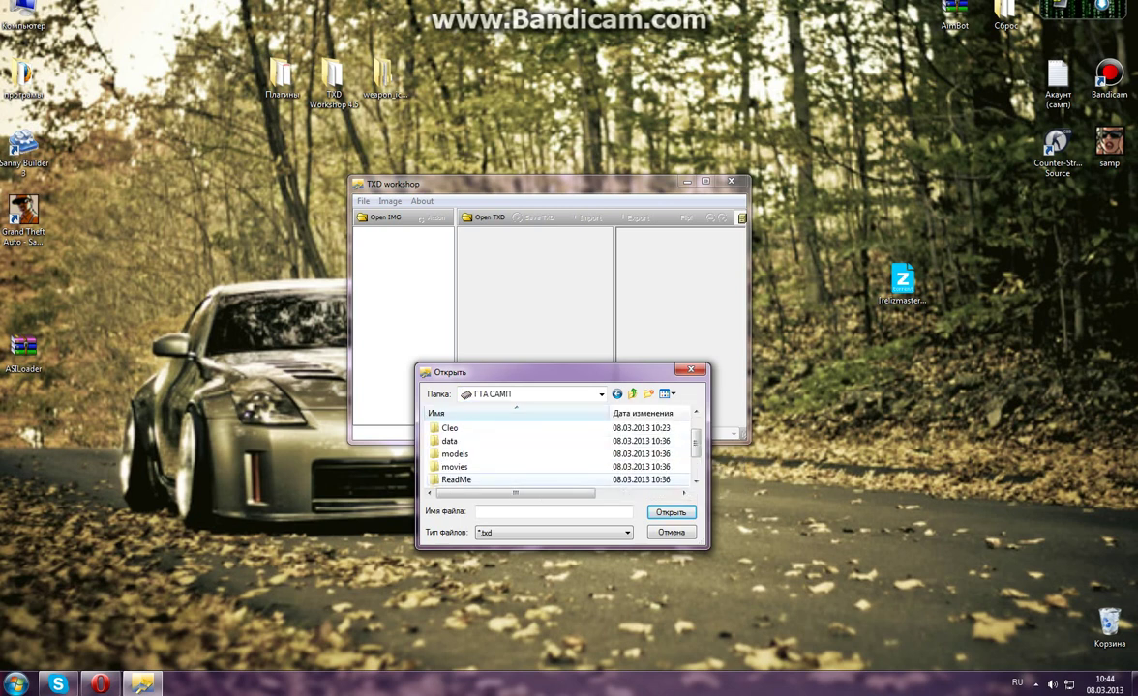
# Open hud.txd from the game's models folder.
pyautogui.doubleClick(454, 456)
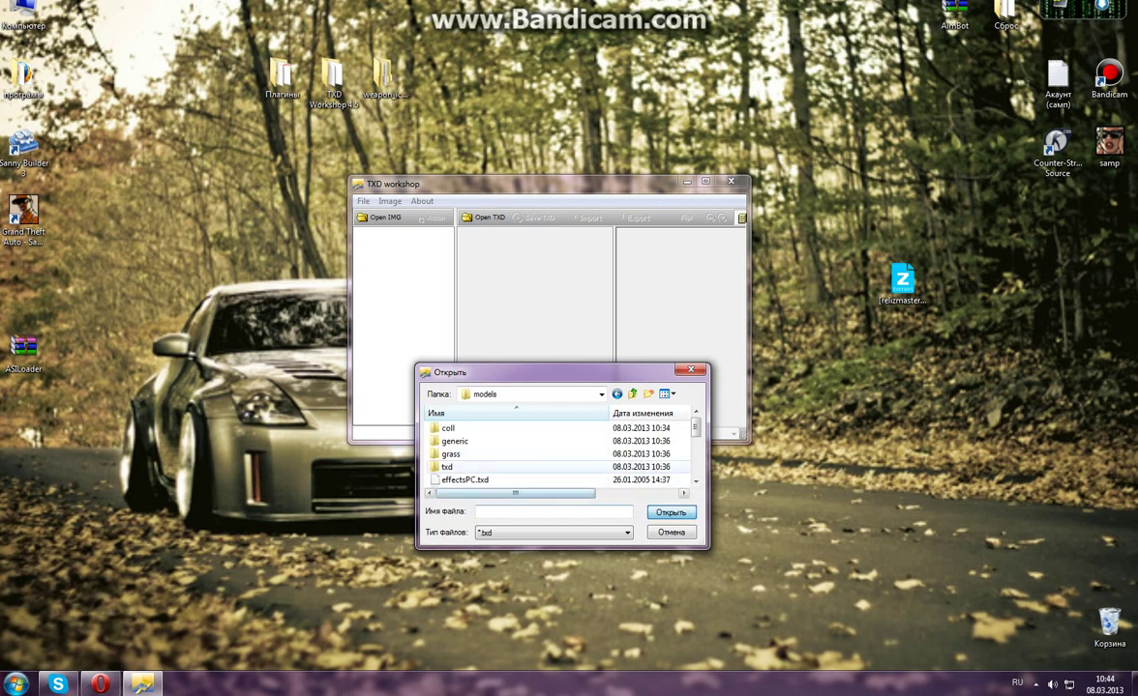
pyautogui.scroll(-3, 542, 454)
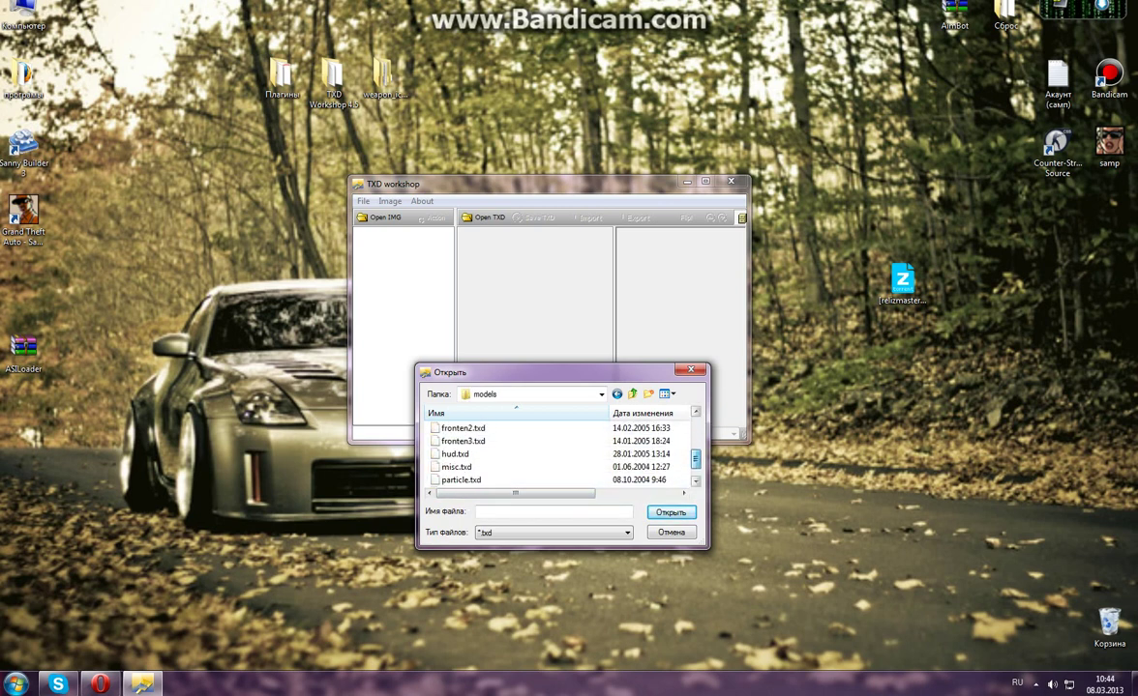
pyautogui.click(457, 441)
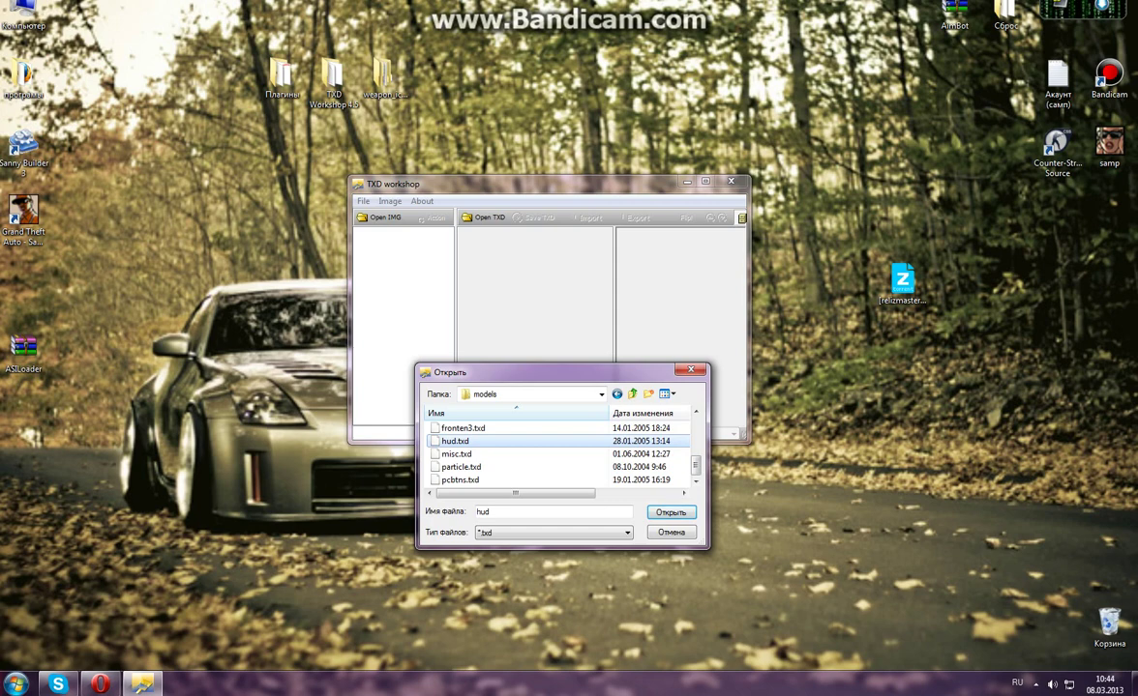
pyautogui.click(494, 513)
pyautogui.click(670, 513)
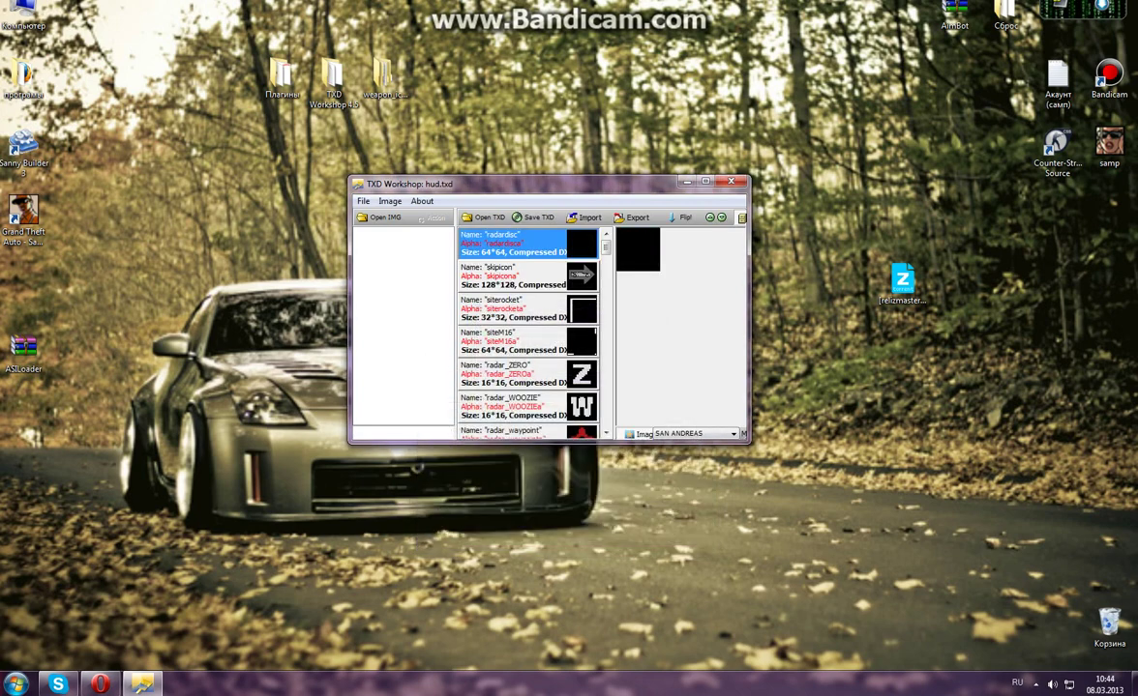
# Select the fist texture near the end of the hud.txd texture list.
pyautogui.click(512, 310)
pyautogui.click(513, 277)
pyautogui.click(513, 341)
pyautogui.moveTo(605, 247); pyautogui.dragTo(605, 379)
pyautogui.press('Down')
pyautogui.press('Down')
pyautogui.press('Down')
pyautogui.press('Down')
pyautogui.press('Down')
pyautogui.press('Down')
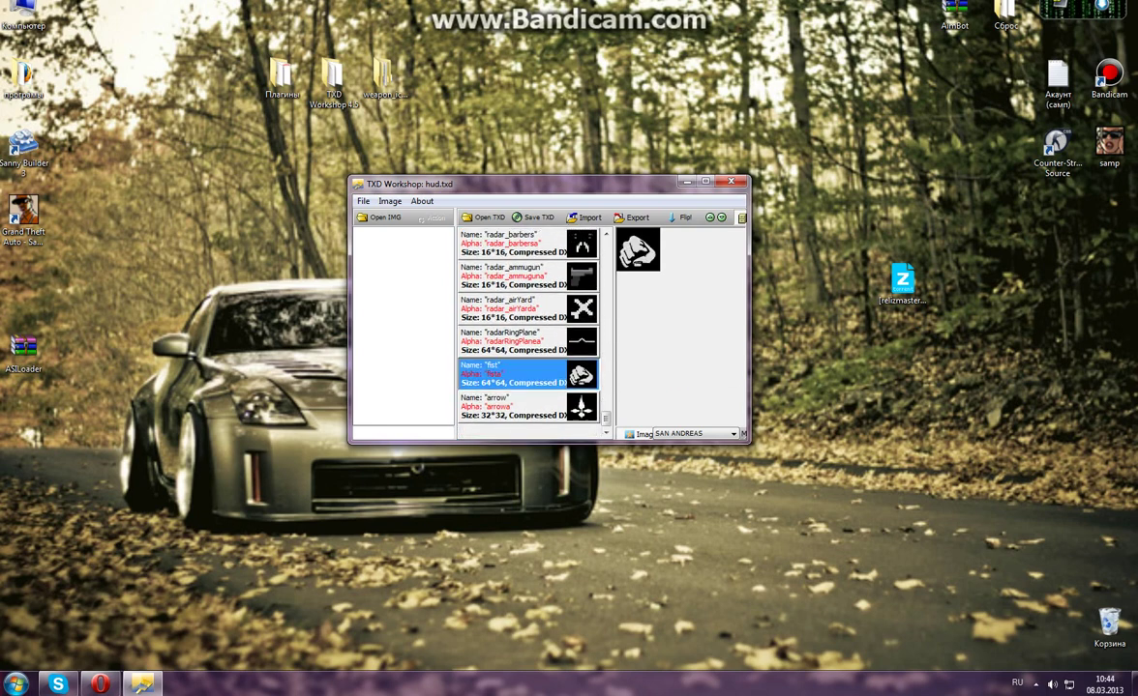
# Import the fist image from the desktop folder Плагины to replace the selected fist texture.
pyautogui.click(585, 218)
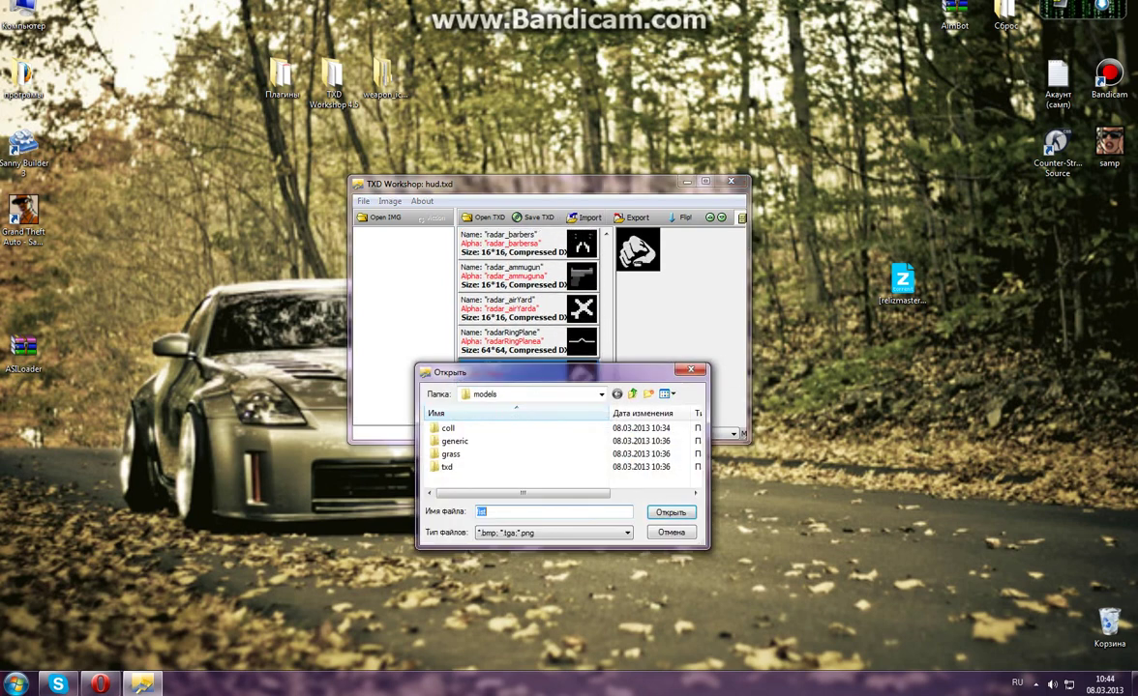
pyautogui.click(451, 453)
pyautogui.click(531, 395)
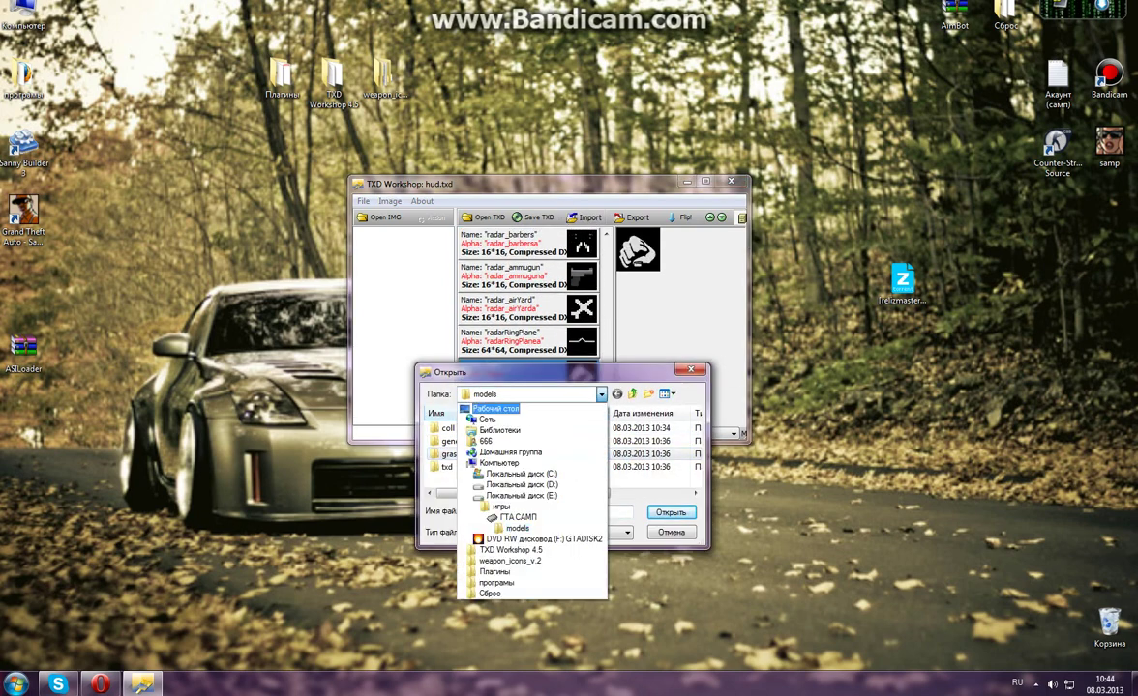
pyautogui.click(503, 407)
pyautogui.scroll(-5, 513, 447)
pyautogui.scroll(2, 513, 447)
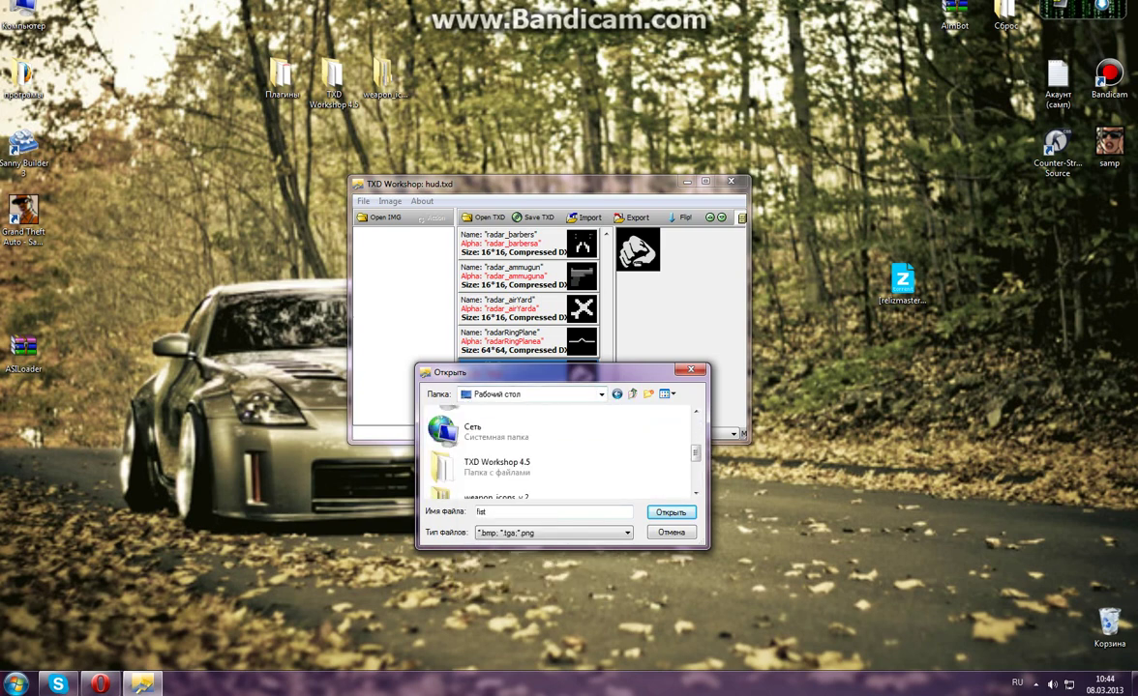
pyautogui.scroll(-2, 513, 447)
pyautogui.doubleClick(498, 414)
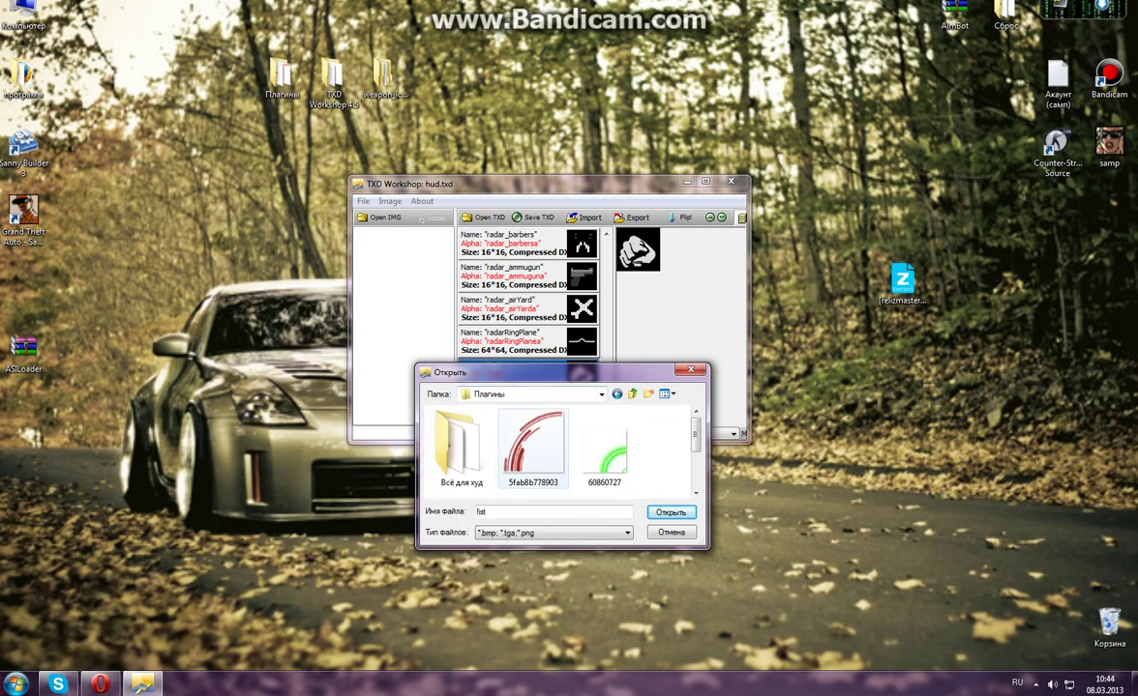
pyautogui.scroll(-2, 527, 451)
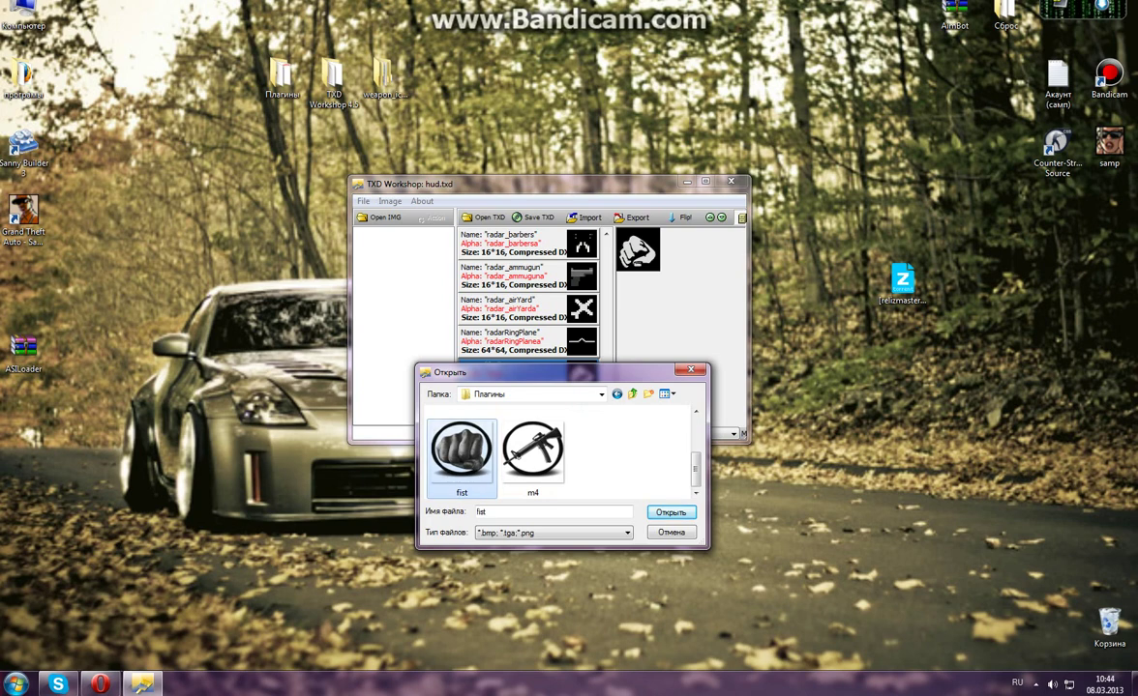
pyautogui.click(670, 513)
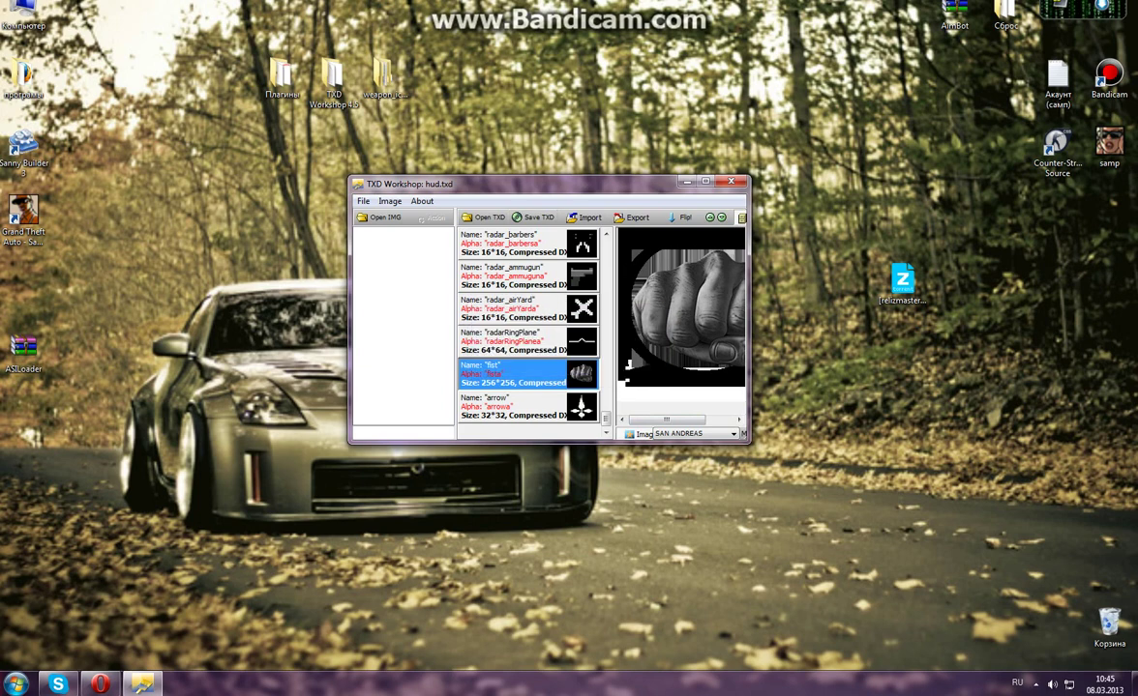
# Replace the siteM16 texture near the start of the list by importing the green arc image 60860727 from Плагины.
pyautogui.click(522, 308)
pyautogui.click(523, 276)
pyautogui.scroll(12, 522, 277)
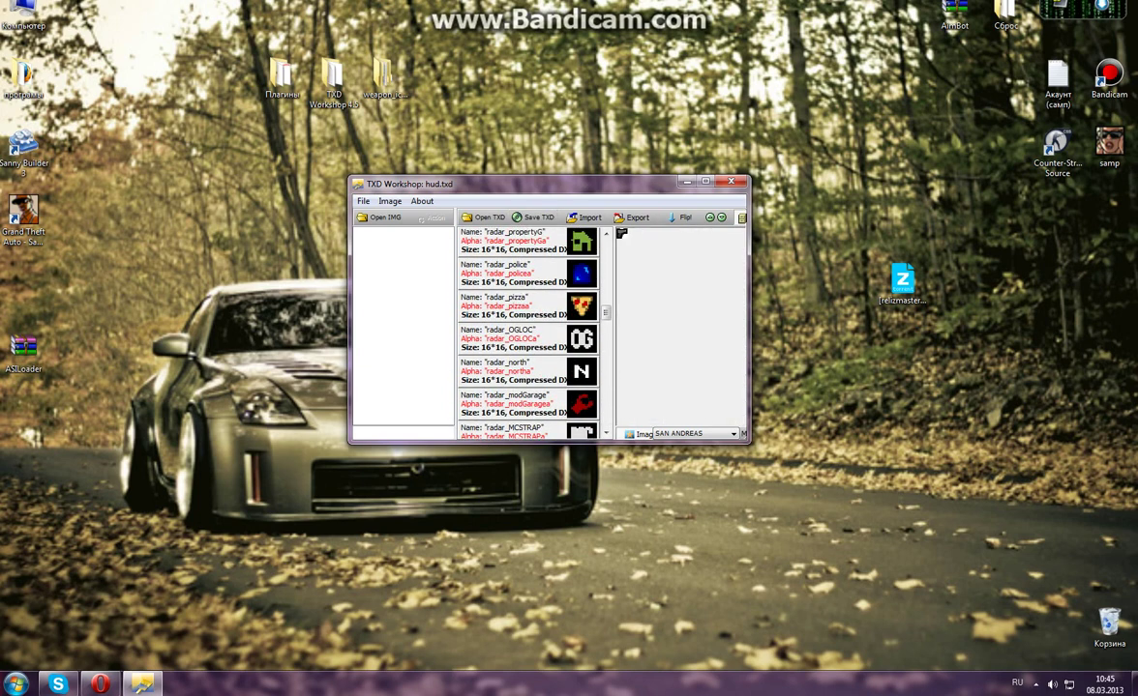
pyautogui.press('Up')
pyautogui.press('Up')
pyautogui.press('Up')
pyautogui.press('Up')
pyautogui.press('Up')
pyautogui.press('Up')
pyautogui.press('Up')
pyautogui.press('Up')
pyautogui.press('Up')
pyautogui.press('Up')
pyautogui.press('Up')
pyautogui.press('Up')
pyautogui.press('Up')
pyautogui.press('Up')
pyautogui.press('Up')
pyautogui.press('Up')
pyautogui.press('Up')
pyautogui.press('Up')
pyautogui.press('Up')
pyautogui.press('Up')
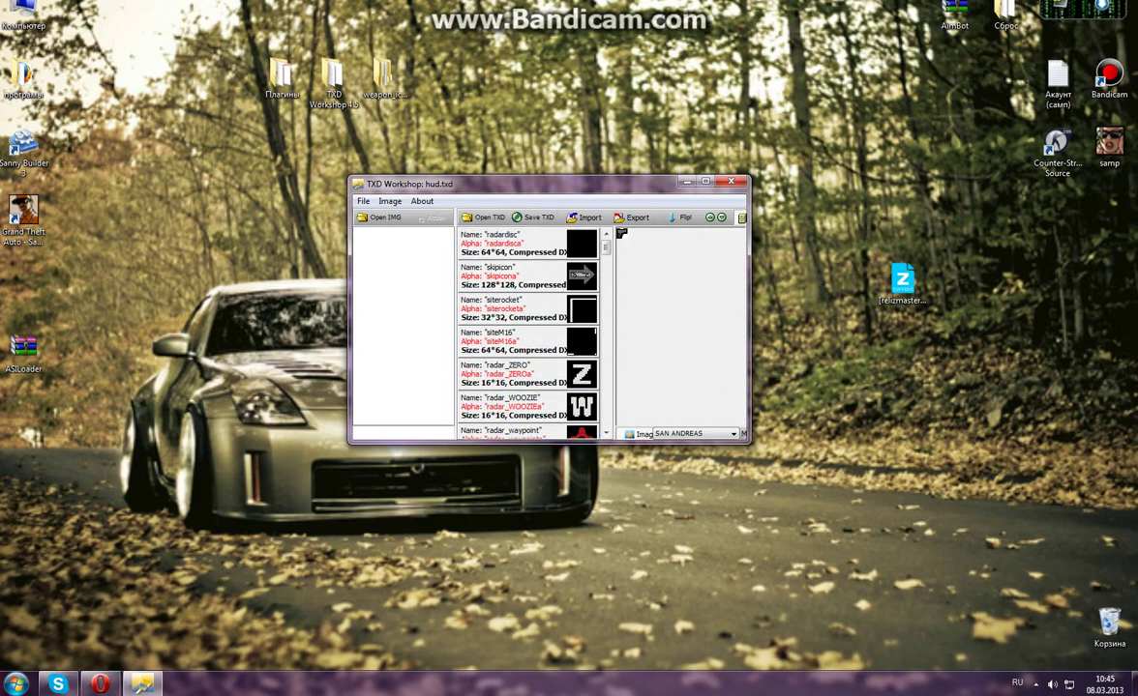
pyautogui.click(518, 341)
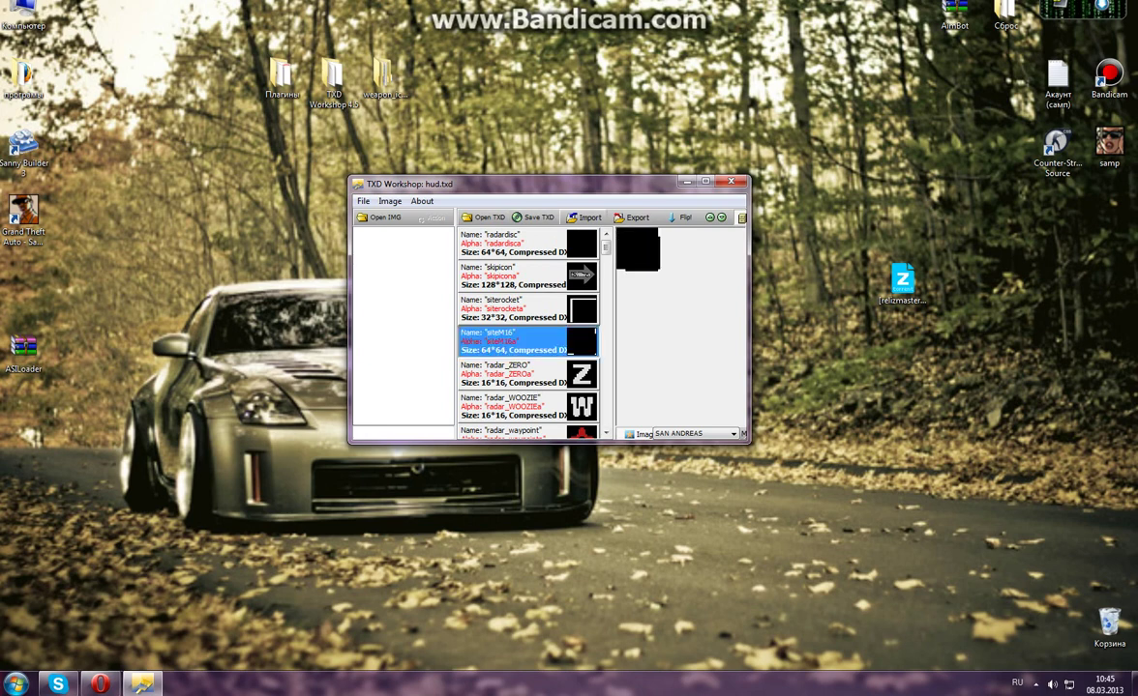
pyautogui.click(585, 218)
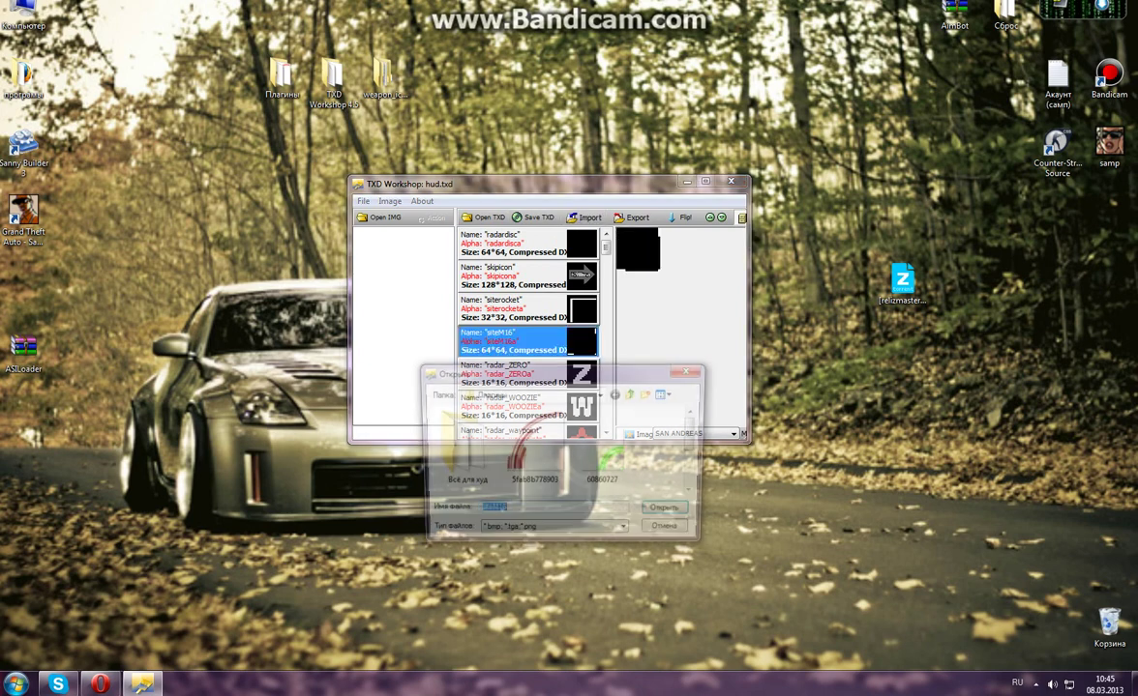
pyautogui.click(603, 450)
pyautogui.click(671, 513)
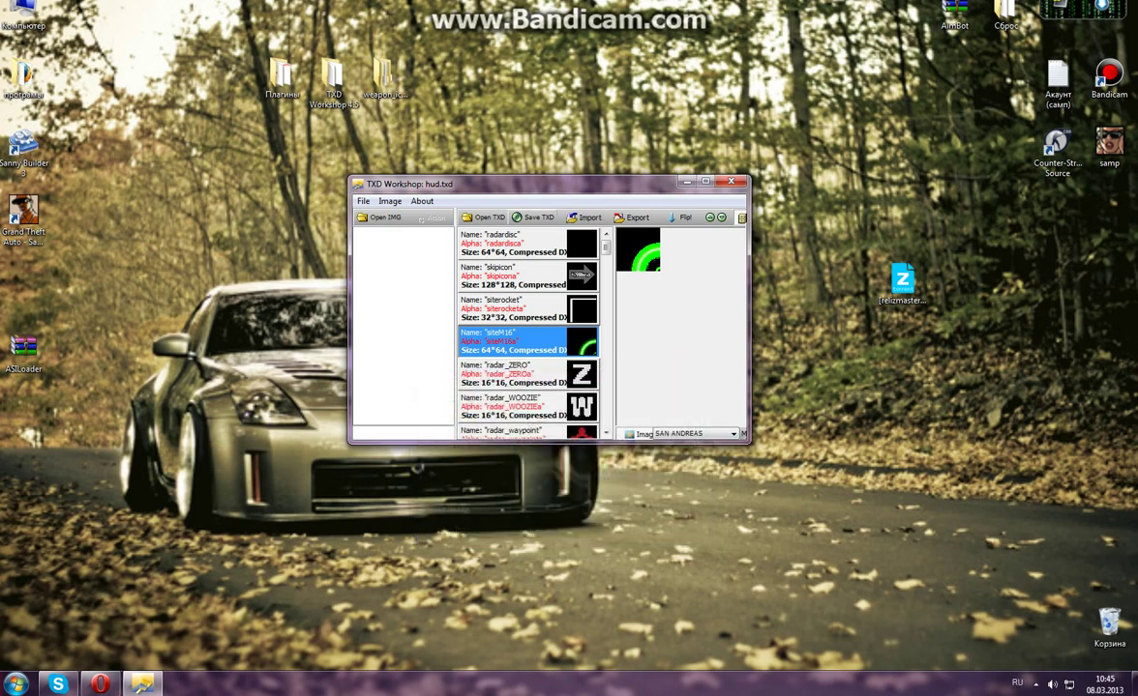
# Open the gta3 archive from the models folder of ГТА САМП on drive E and activate the search field below its file list.
pyautogui.click(383, 217)
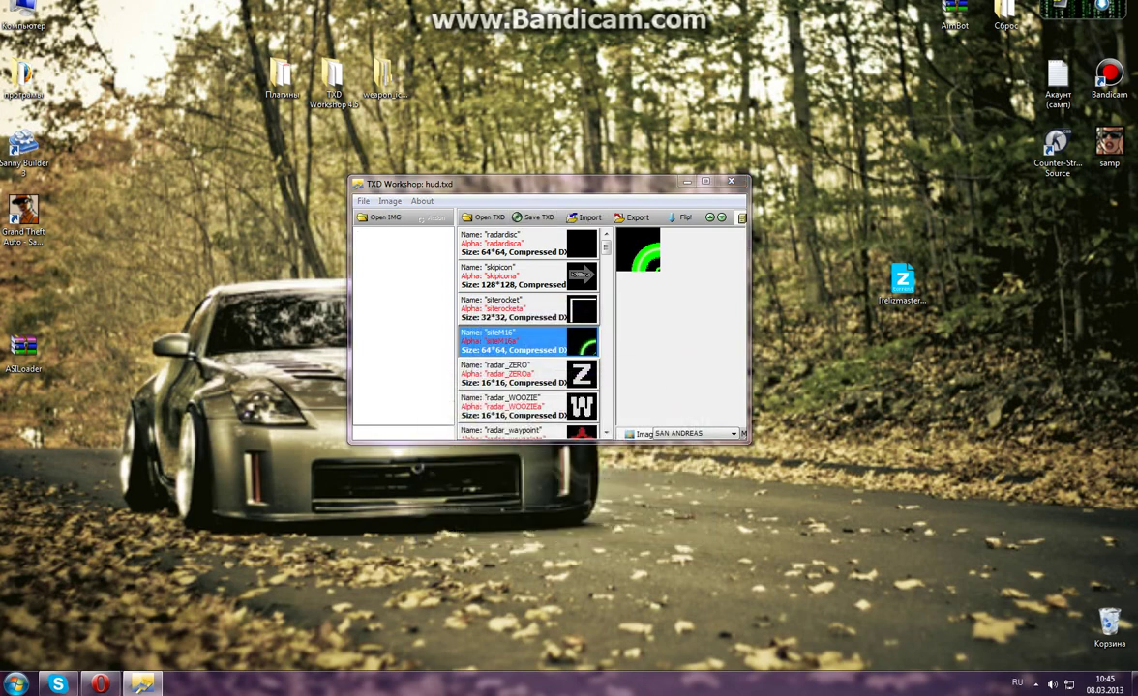
pyautogui.click(561, 395)
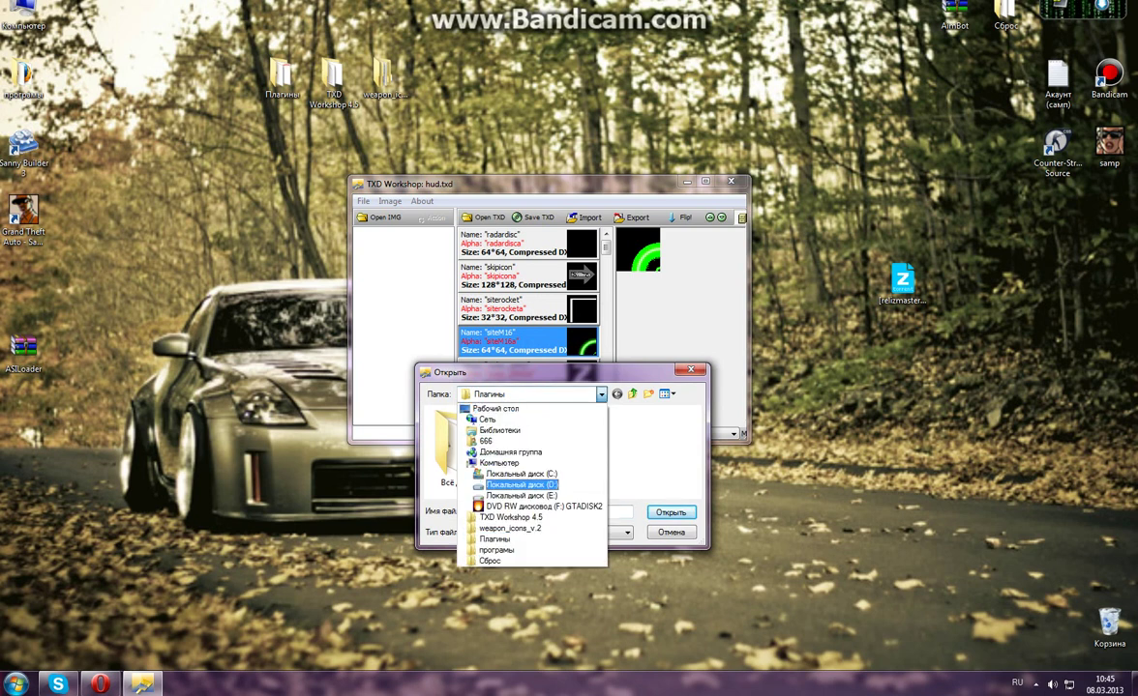
pyautogui.click(521, 496)
pyautogui.doubleClick(452, 468)
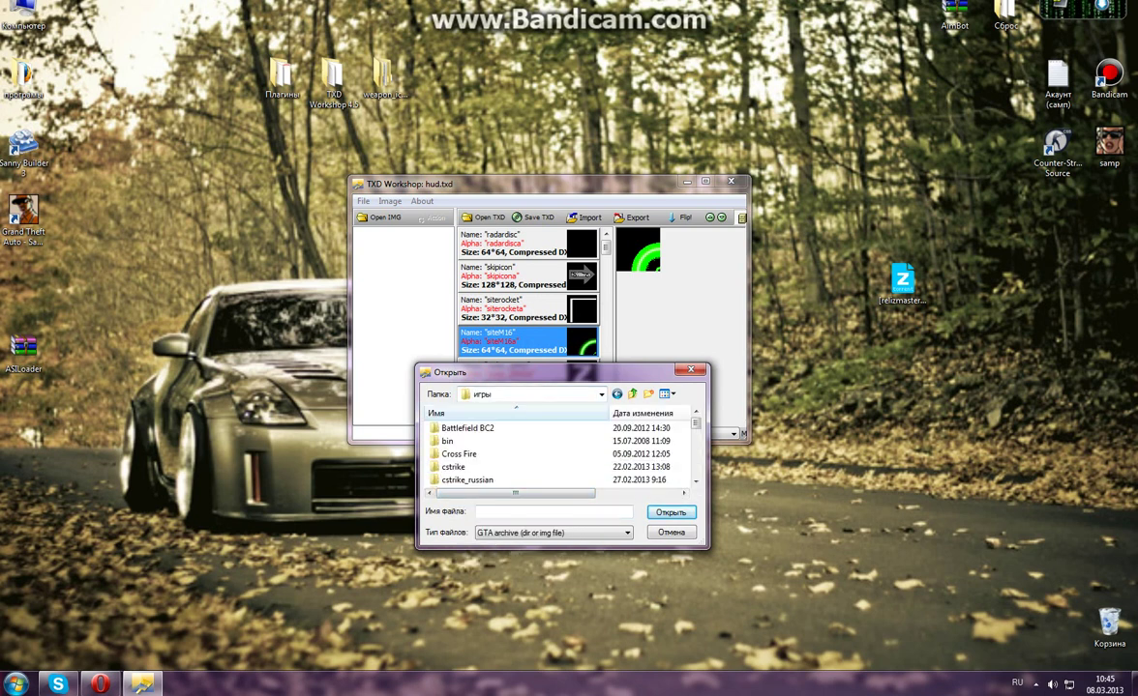
pyautogui.scroll(-2, 455, 443)
pyautogui.scroll(-6, 556, 454)
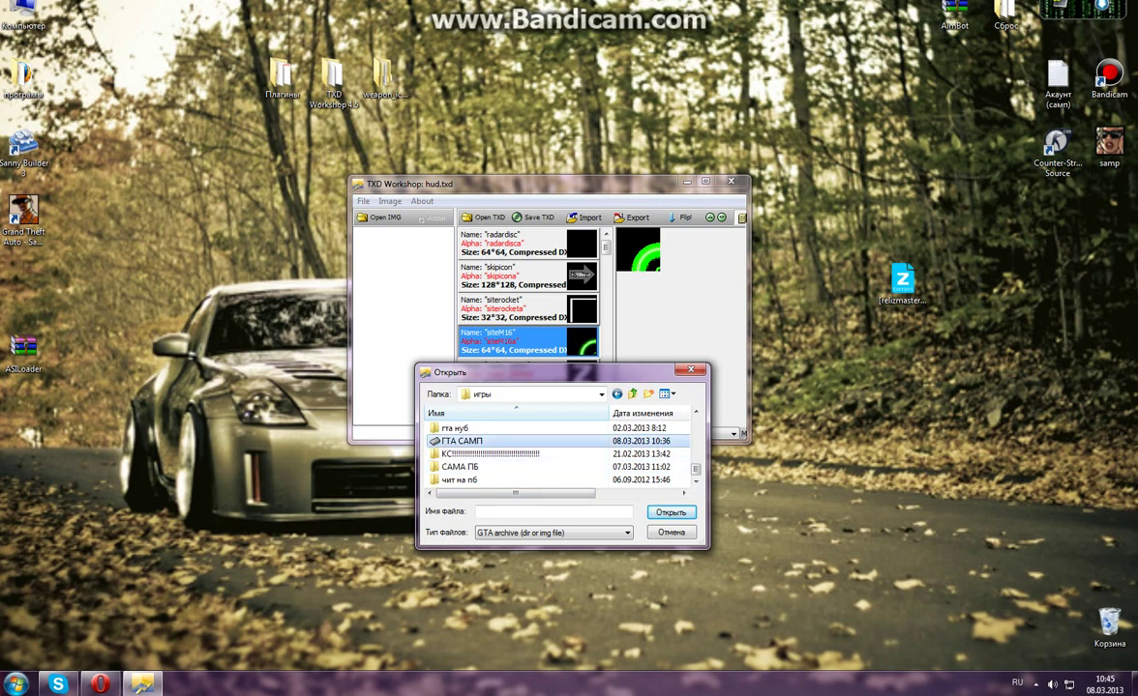
pyautogui.doubleClick(462, 441)
pyautogui.doubleClick(455, 454)
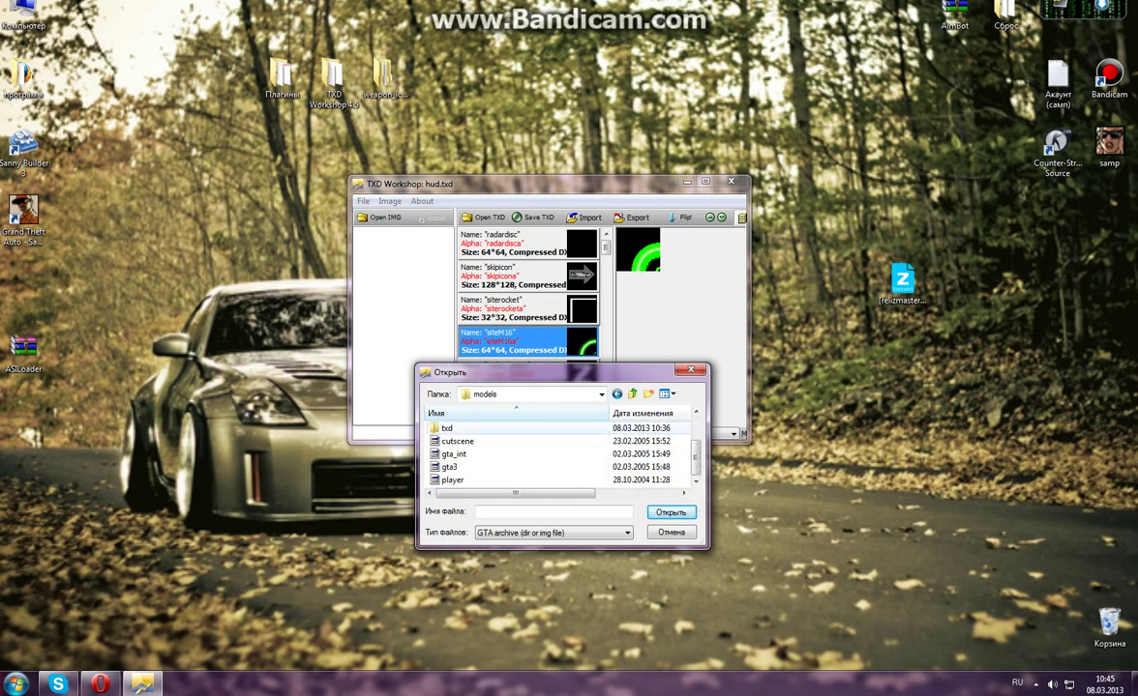
pyautogui.click(449, 467)
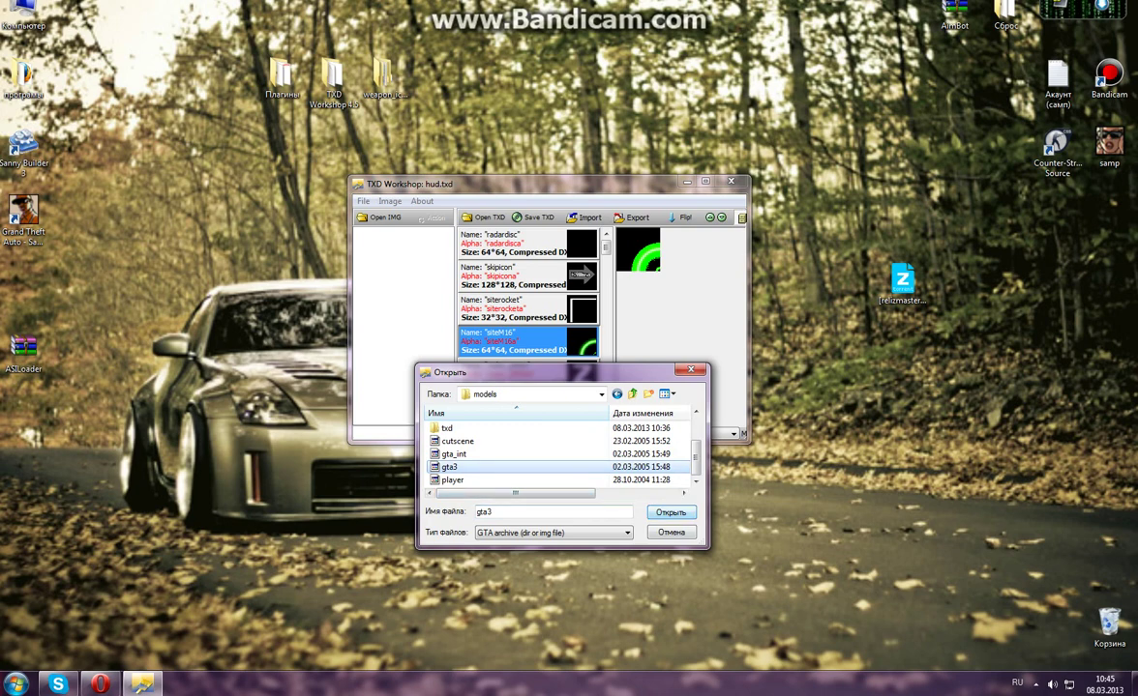
pyautogui.click(671, 513)
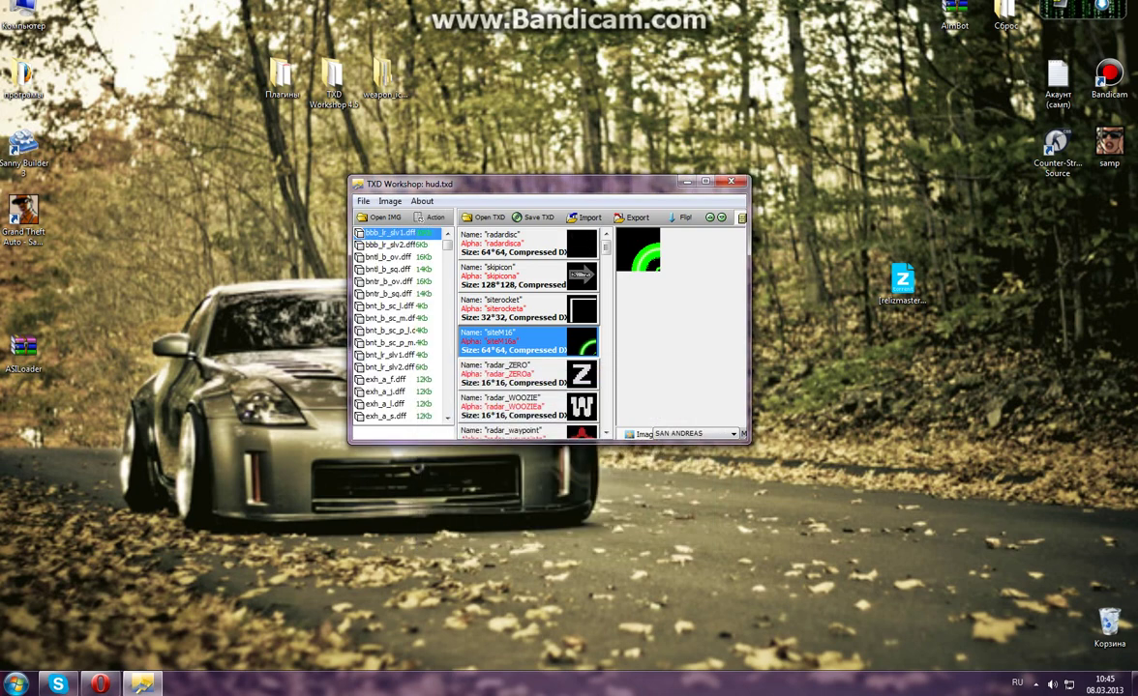
pyautogui.click(389, 282)
pyautogui.click(402, 432)
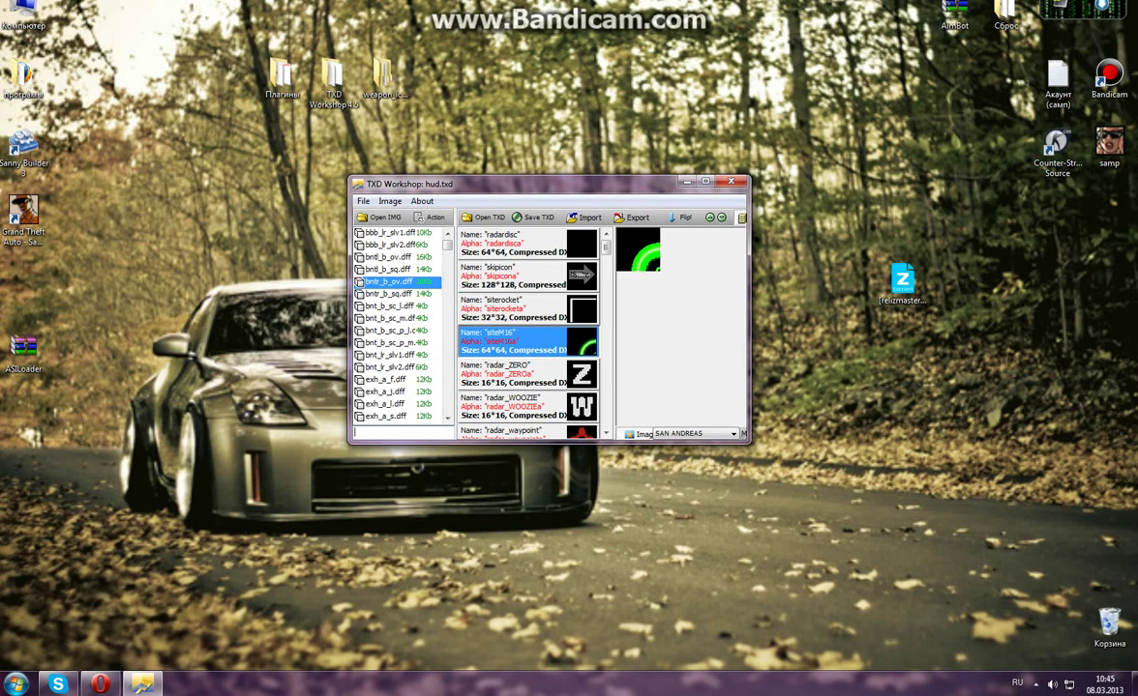
# Create a new text document on the desktop, open it in Notepad and write "Вводим Eagle".
pyautogui.rightClick(417, 334)
pyautogui.moveTo(503, 462)
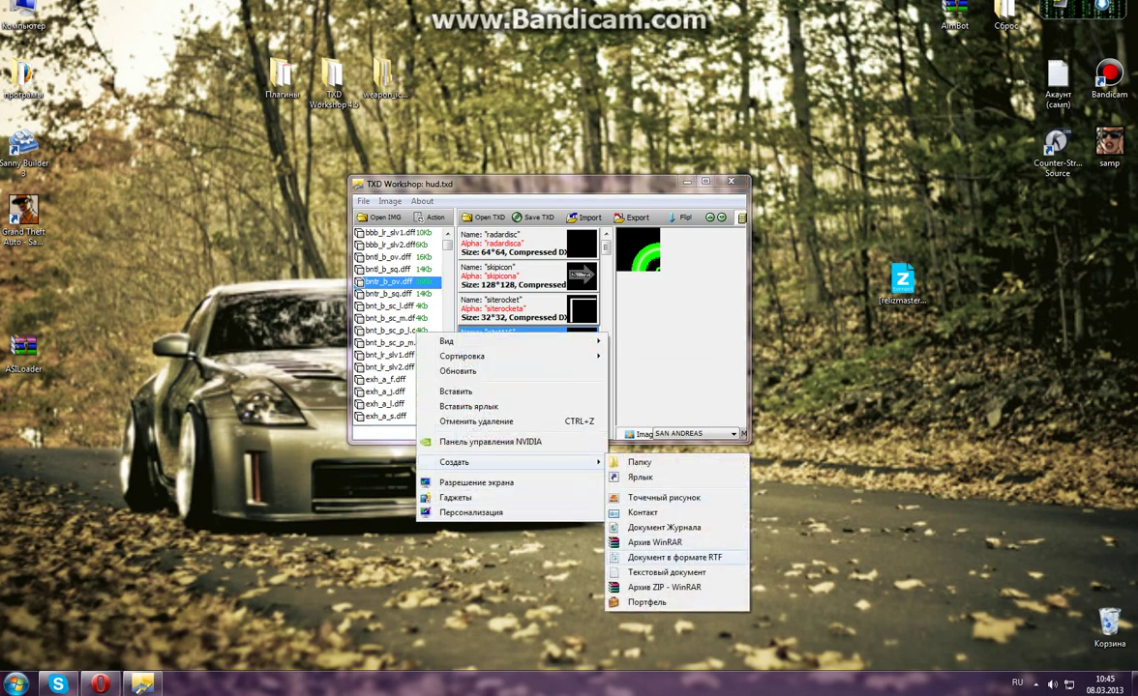
pyautogui.click(668, 569)
pyautogui.doubleClick(436, 557)
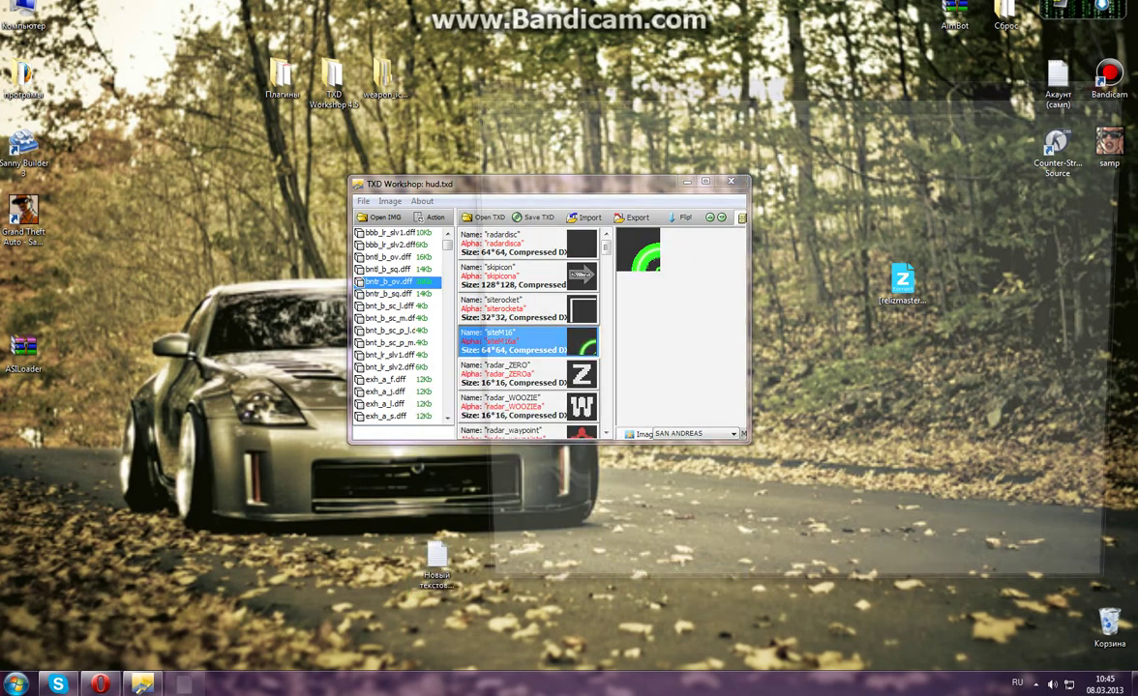
pyautogui.rightClick(561, 184)
pyautogui.click(522, 239)
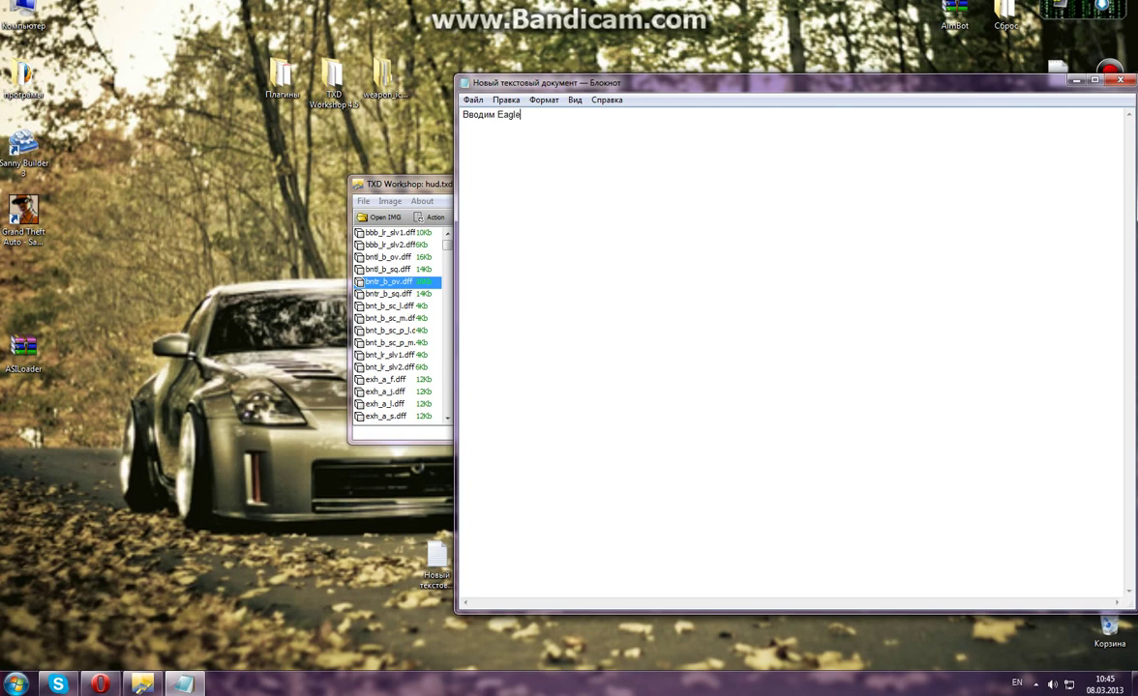
# Set the Notepad font size to 20 and confirm.
pyautogui.click(544, 100)
pyautogui.click(564, 129)
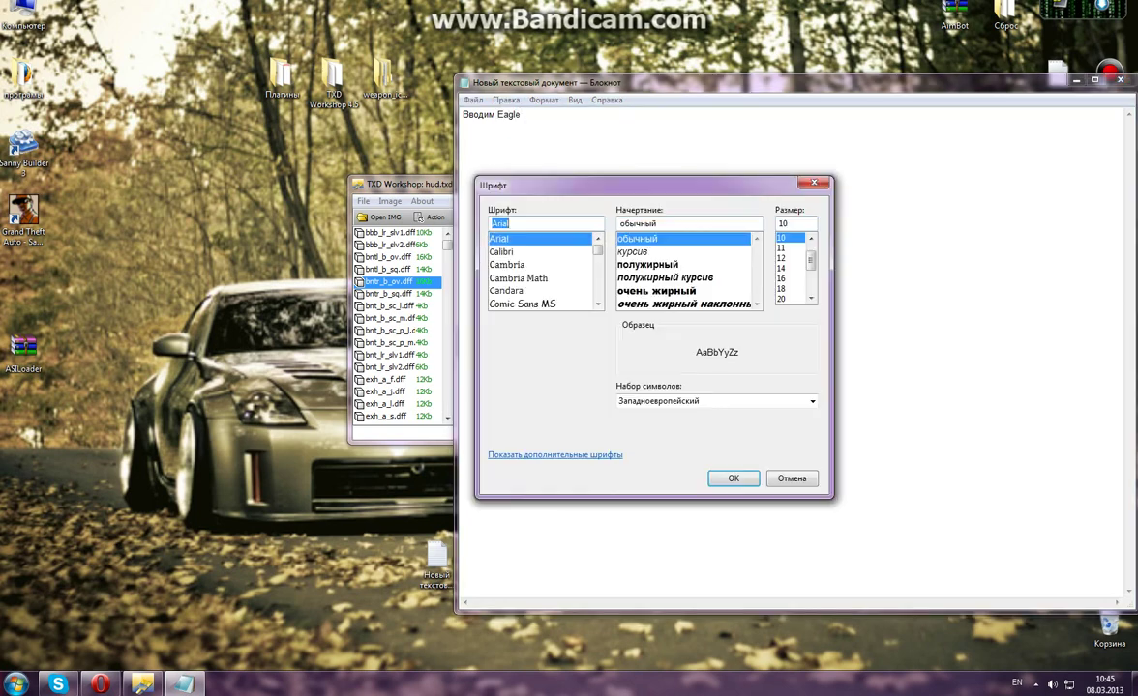
pyautogui.click(782, 290)
pyautogui.click(781, 299)
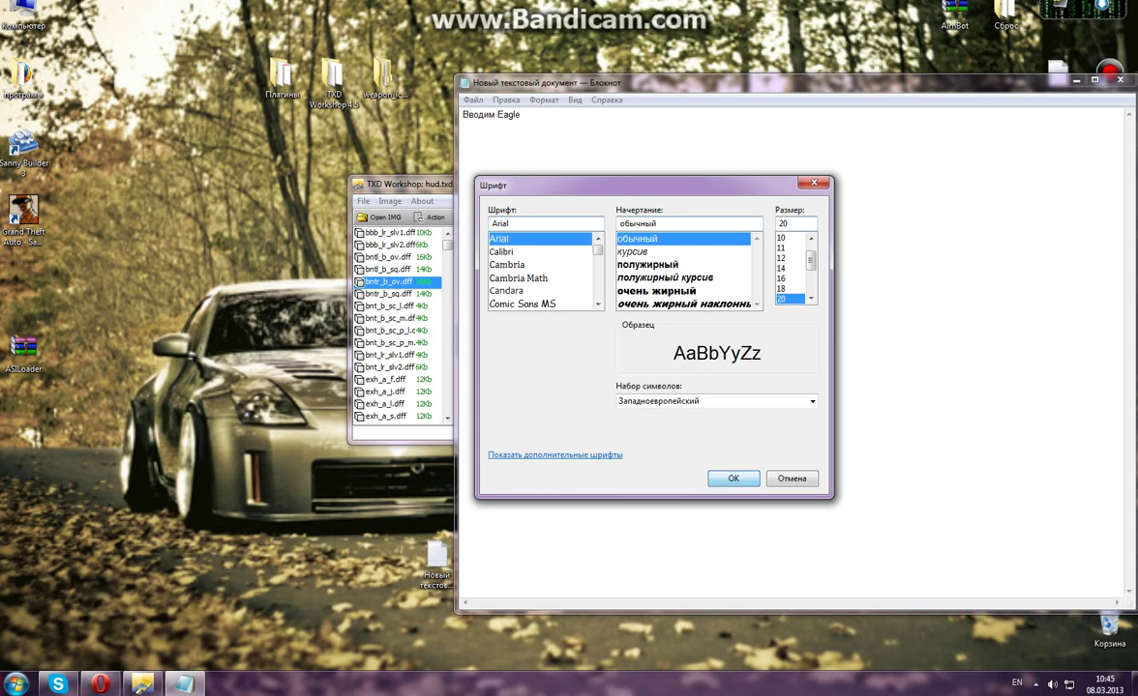
pyautogui.press('Return')
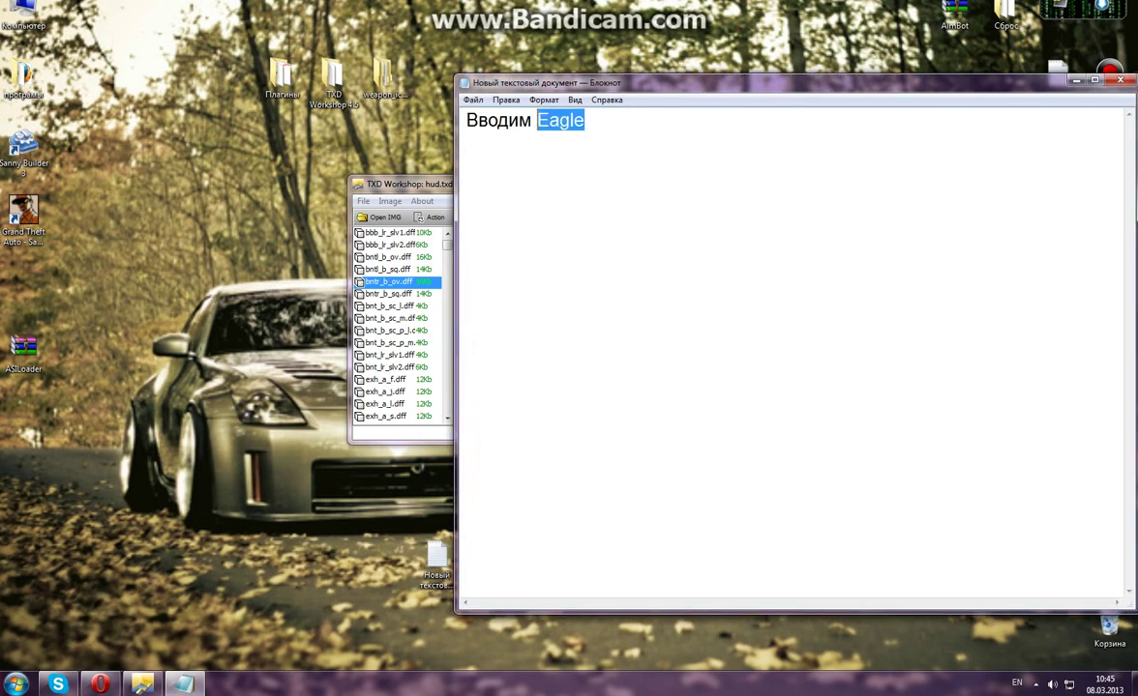
# Close the text note without saving its changes.
pyautogui.click(584, 120)
pyautogui.hotkey('alt', 'F4')
pyautogui.press('Right')
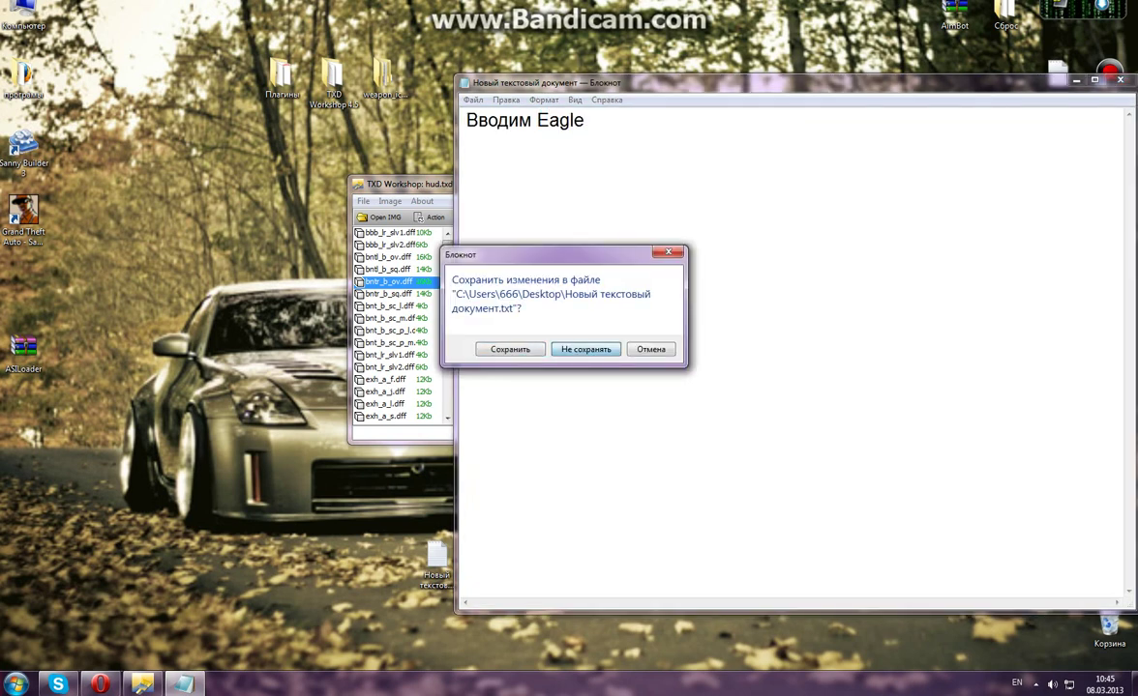
pyautogui.press('Return')
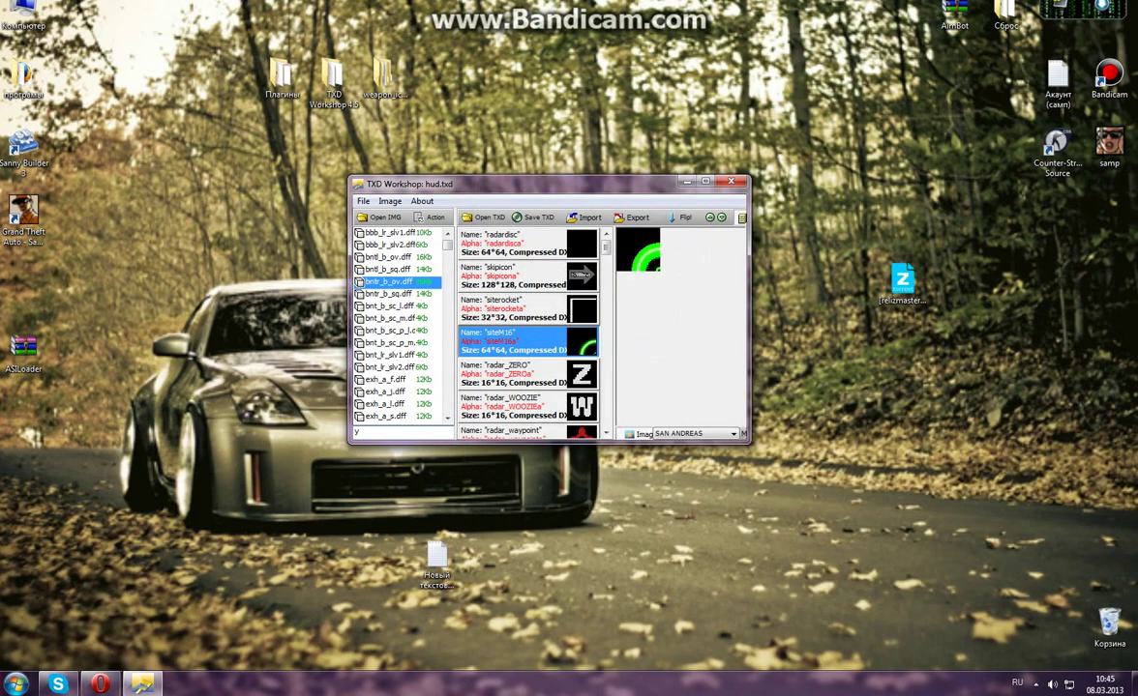
# Search the gta3 archive for "Eagle", open desert_eagle.txd and maximize the TXD Workshop window.
pyautogui.write('e')
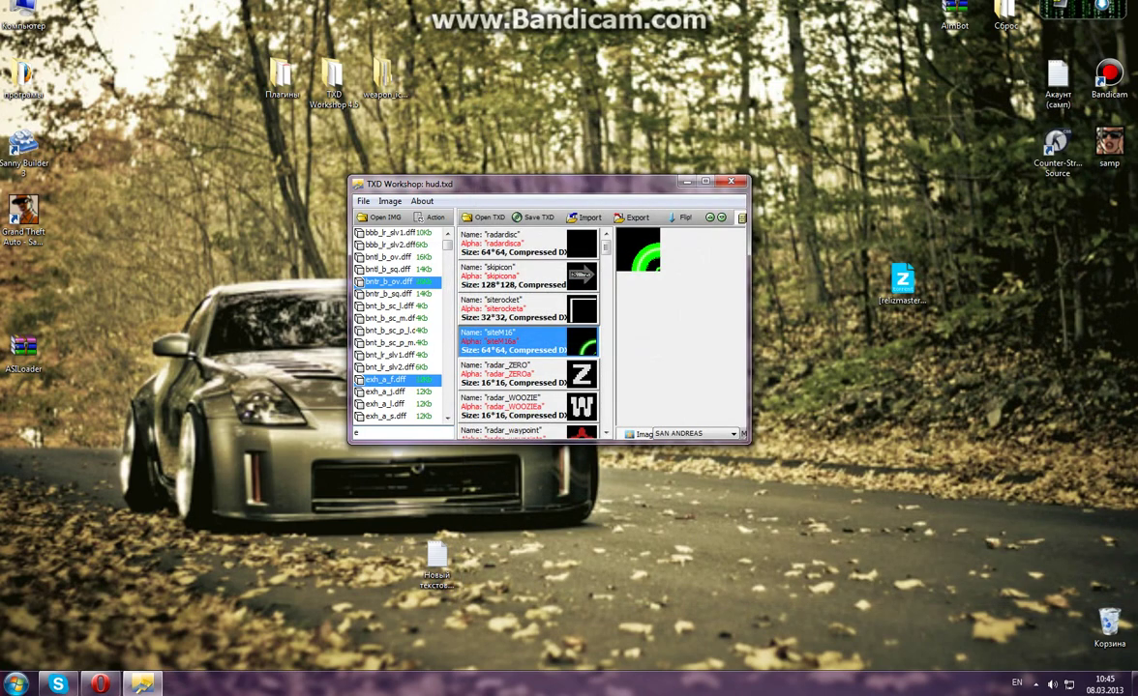
pyautogui.write('agl')
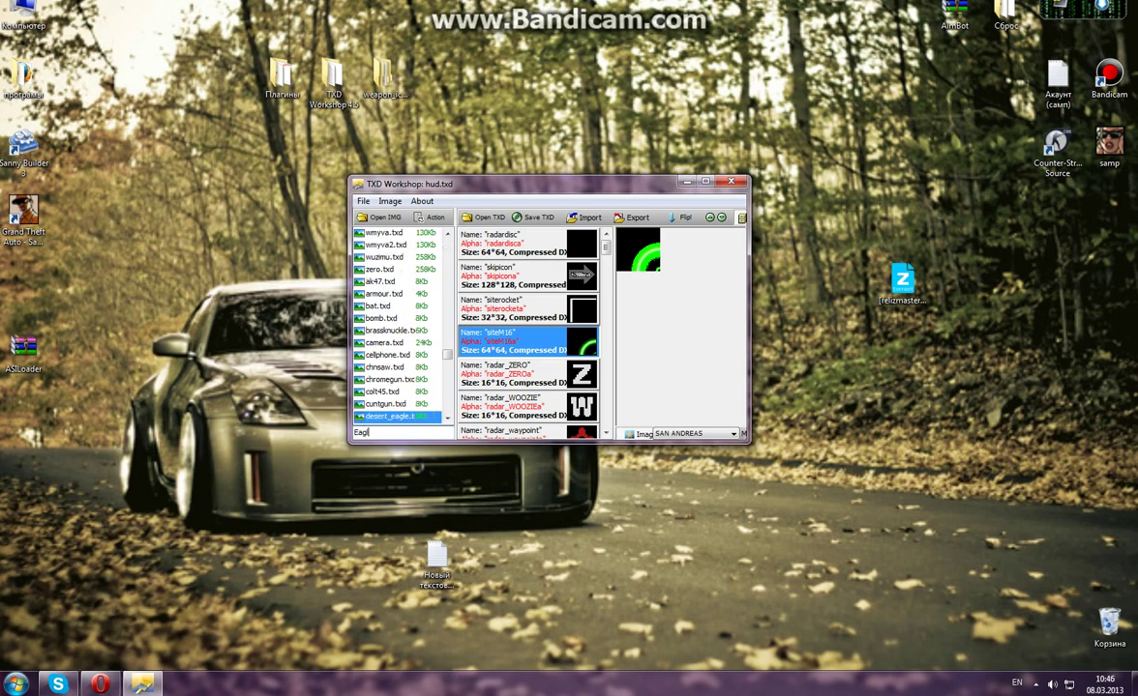
pyautogui.write('e')
pyautogui.press('Return')
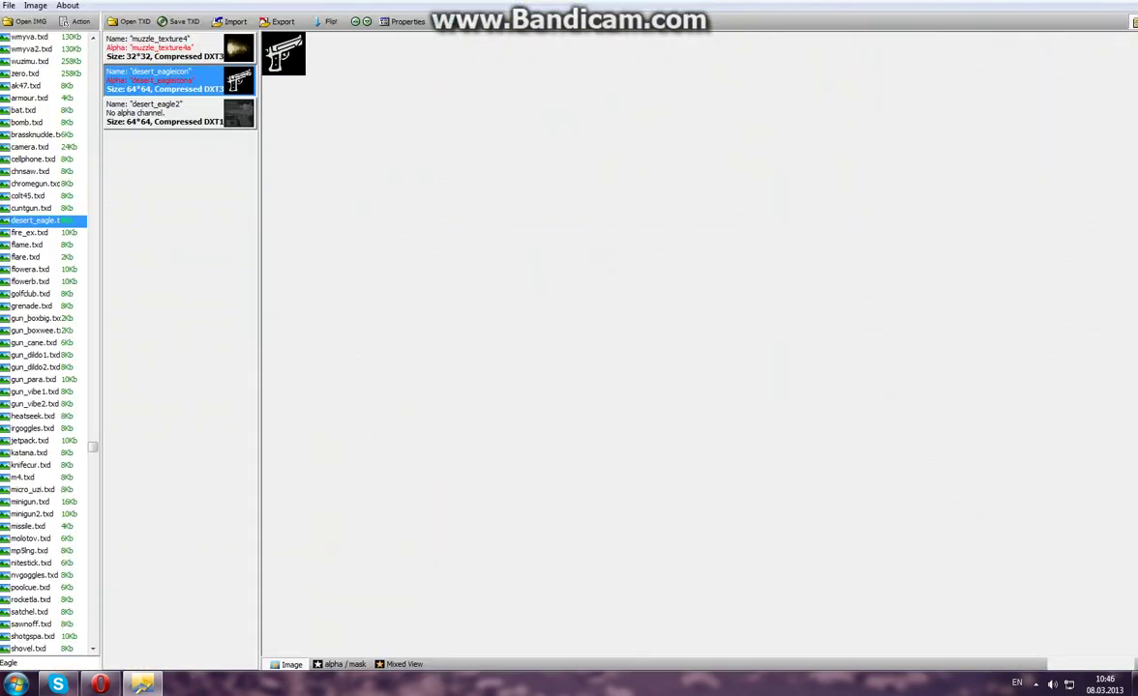
pyautogui.click(706, 181)
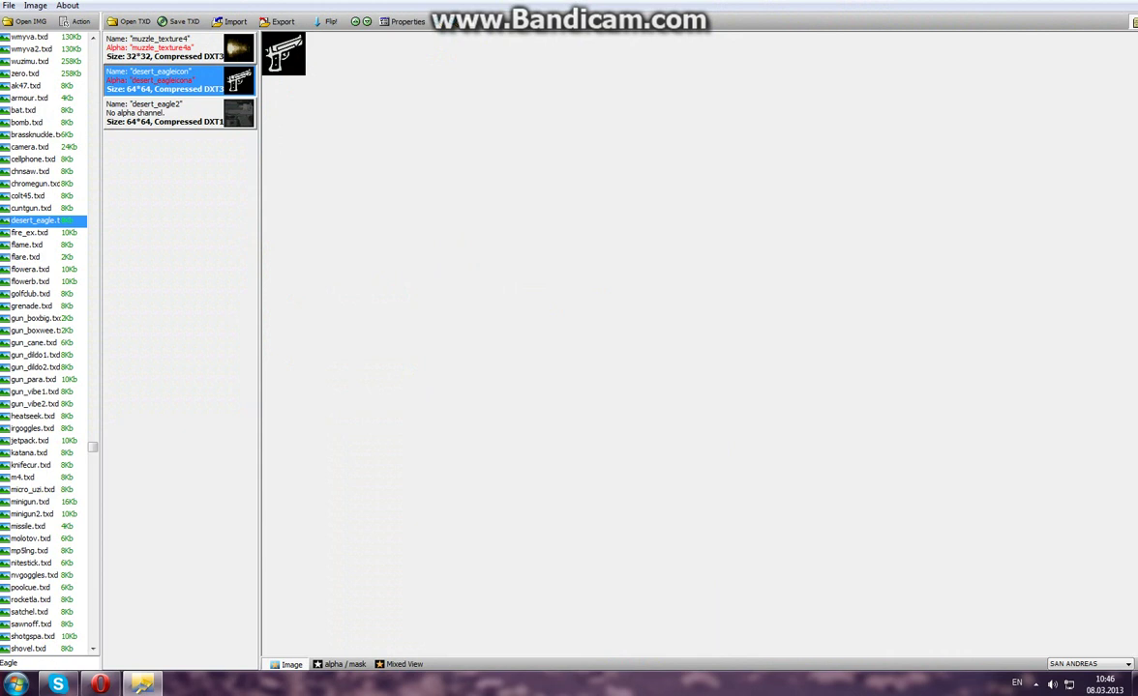
pyautogui.hotkey('alt', 'shift')
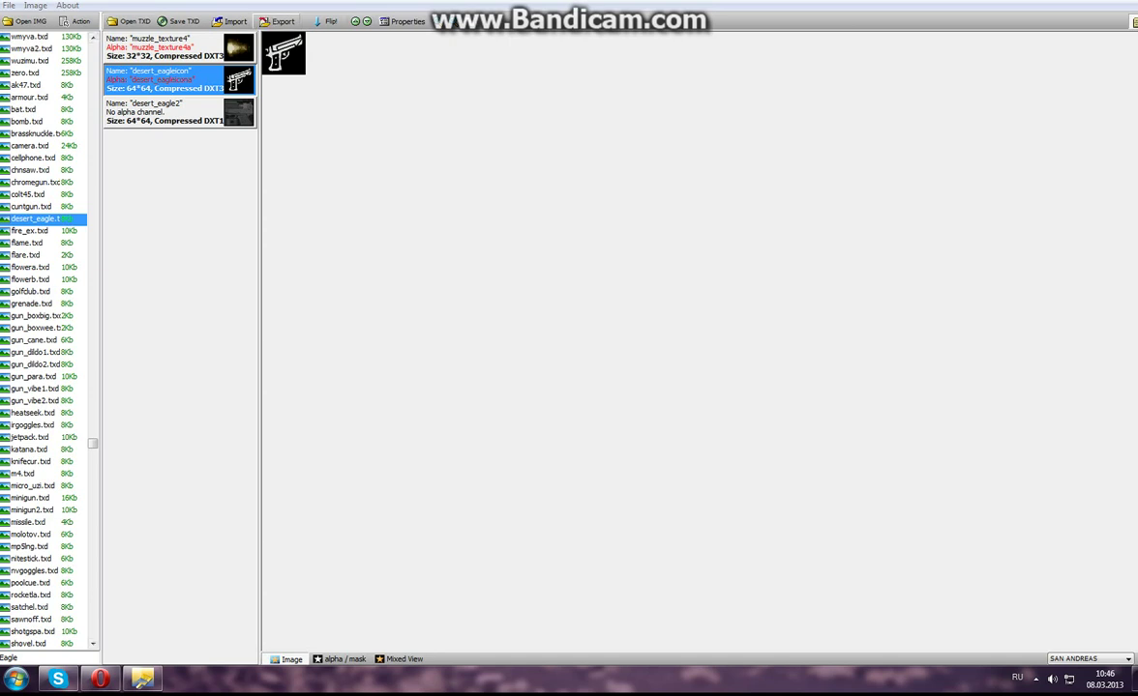
# Start an import for the desert_eagleicon texture and browse to the weapon_icons_v.2 folder on the desktop.
pyautogui.click(167, 113)
pyautogui.click(167, 80)
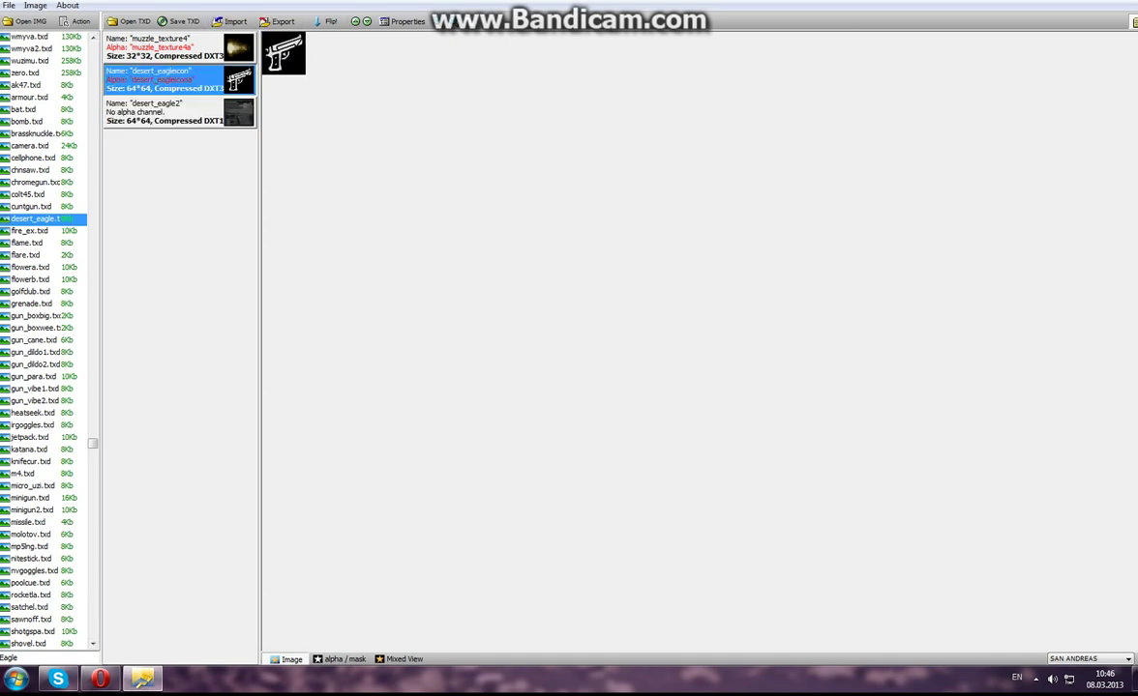
pyautogui.click(232, 21)
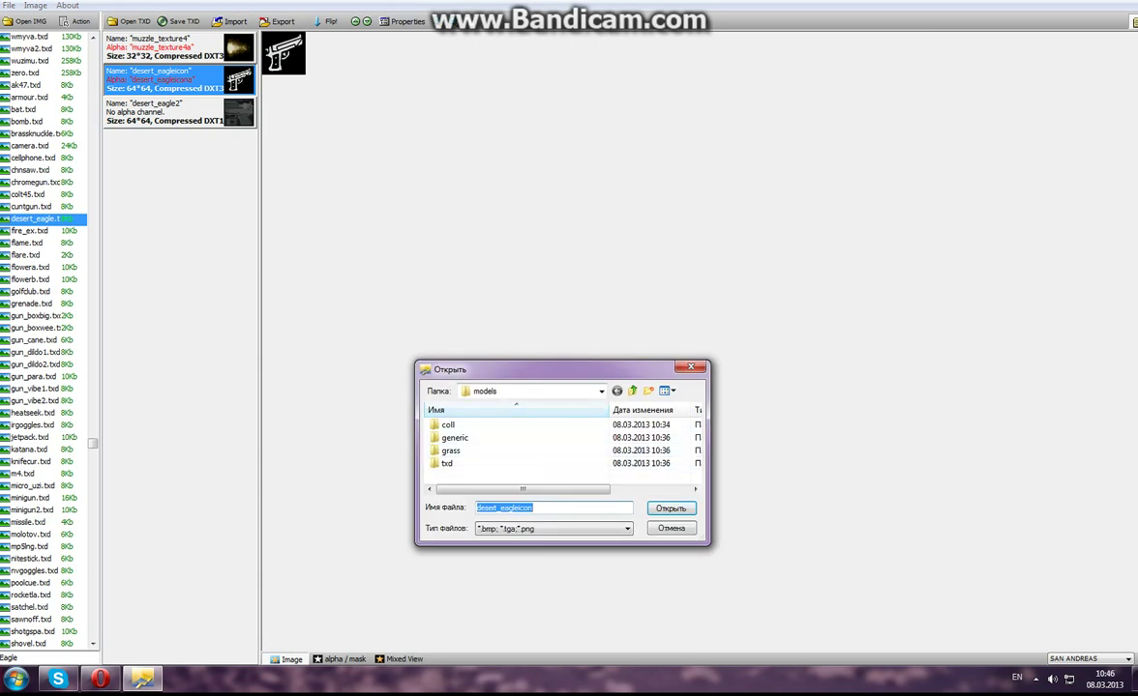
pyautogui.click(556, 392)
pyautogui.click(498, 404)
pyautogui.scroll(-6, 552, 465)
pyautogui.scroll(3, 520, 448)
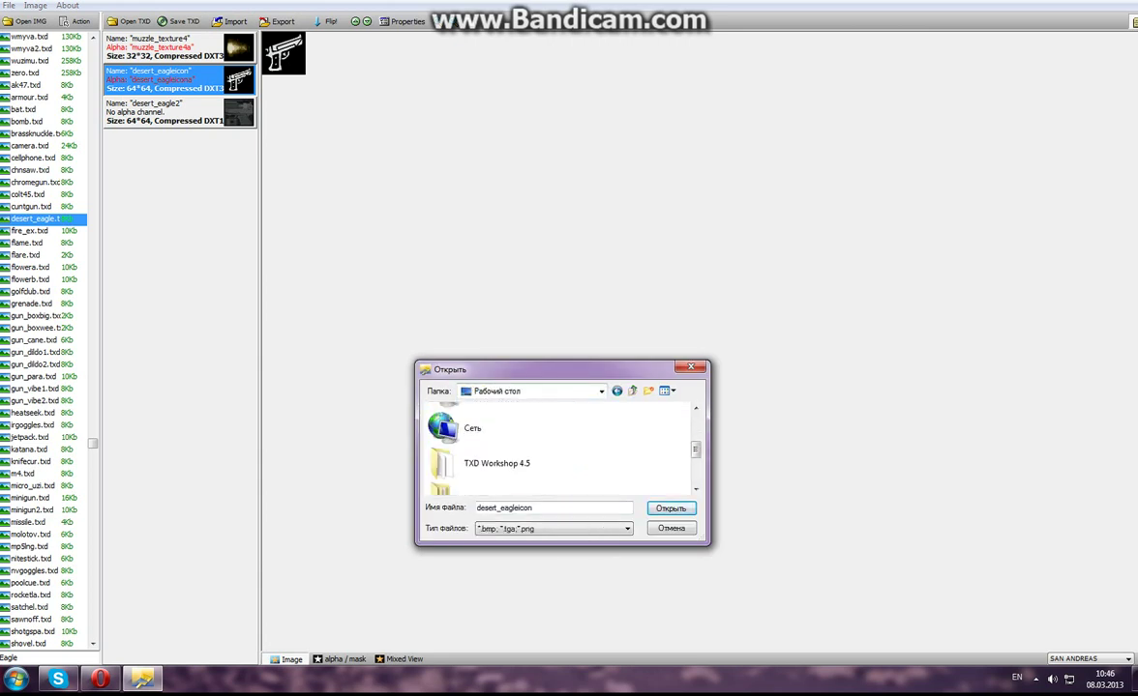
pyautogui.scroll(-3, 521, 447)
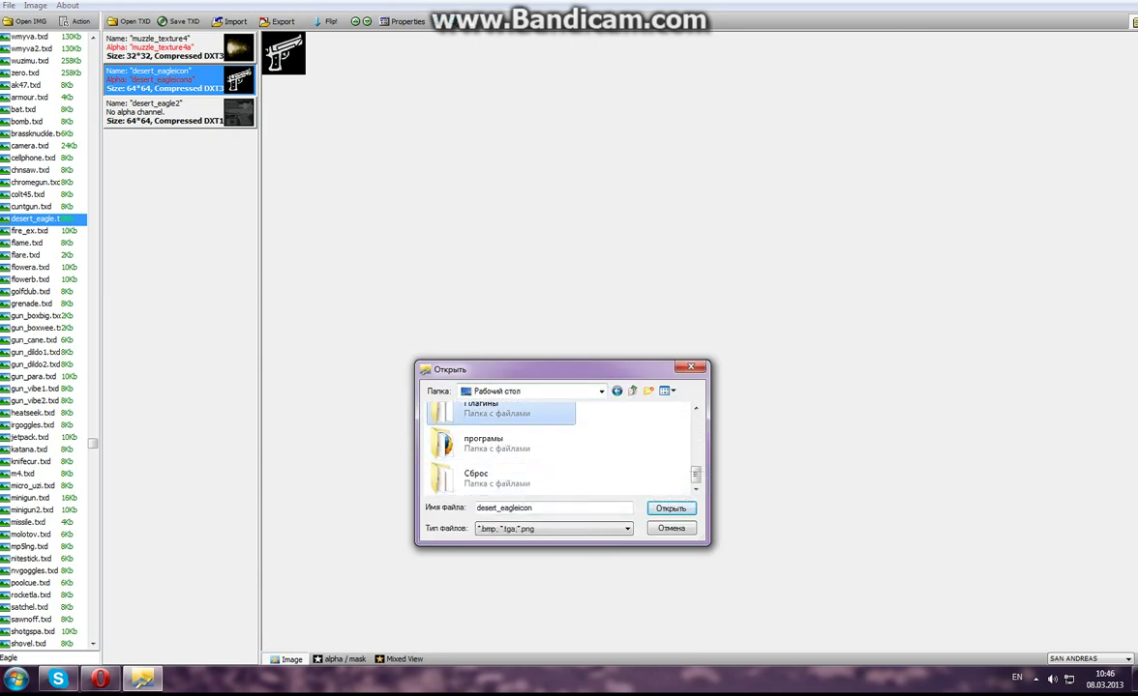
pyautogui.scroll(1, 503, 440)
pyautogui.doubleClick(484, 426)
pyautogui.doubleClick(539, 426)
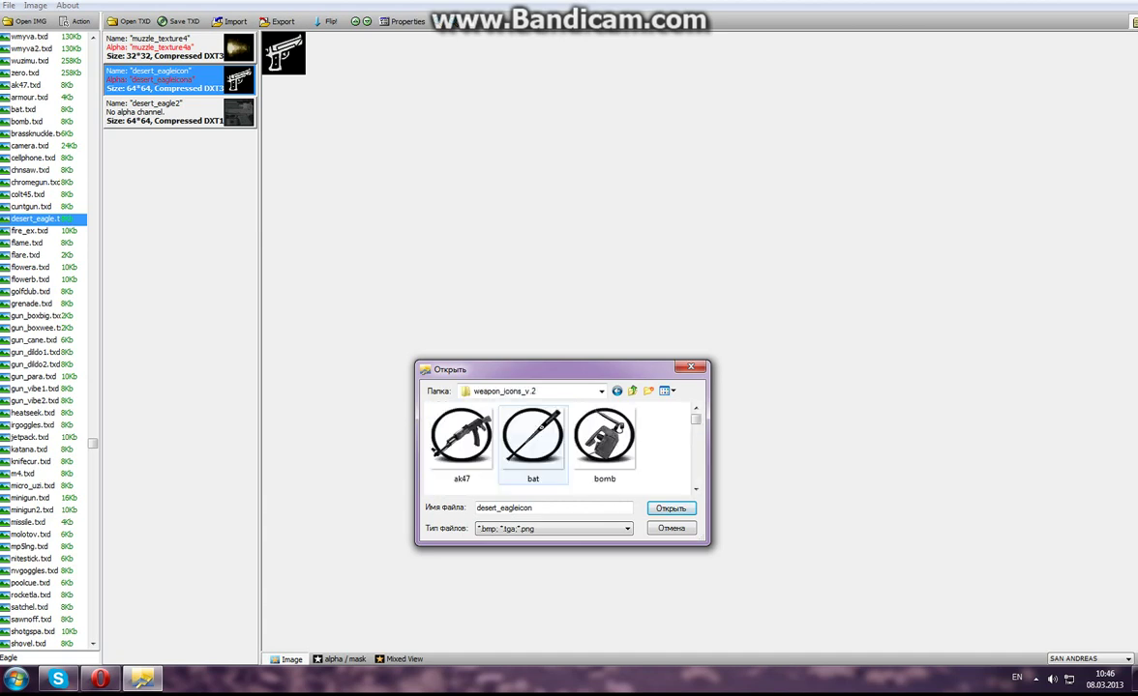
# Import the desert_eagle image over the desert_eagleicon texture and save the TXD.
pyautogui.scroll(-4, 532, 440)
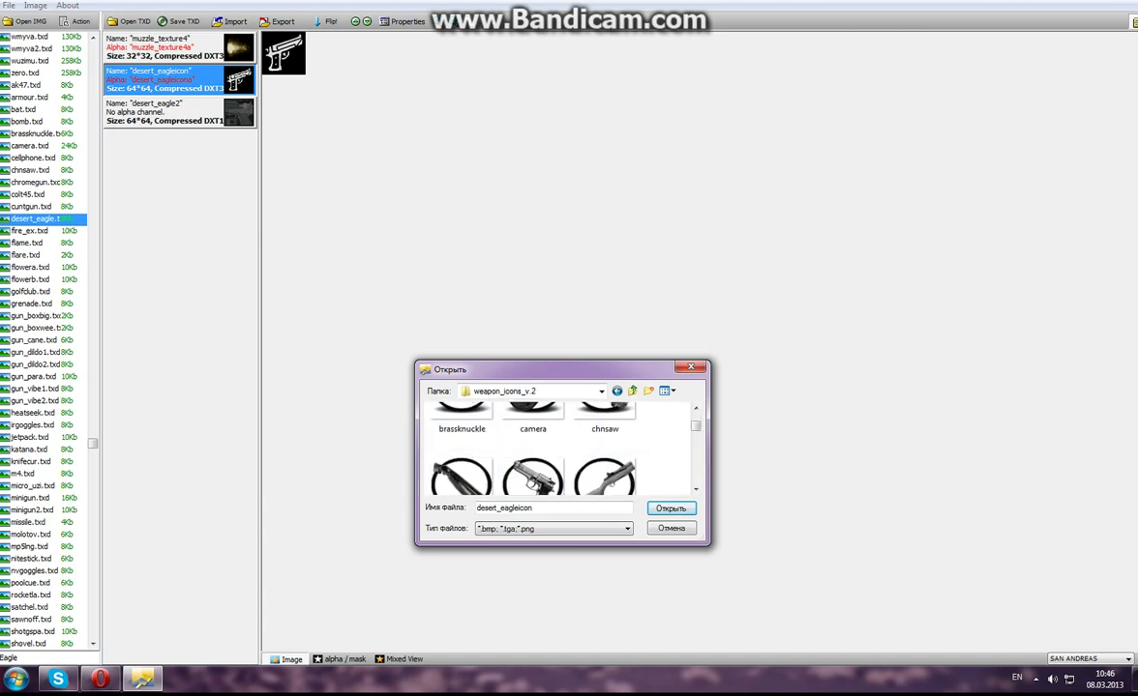
pyautogui.scroll(1, 559, 447)
pyautogui.scroll(-3, 560, 447)
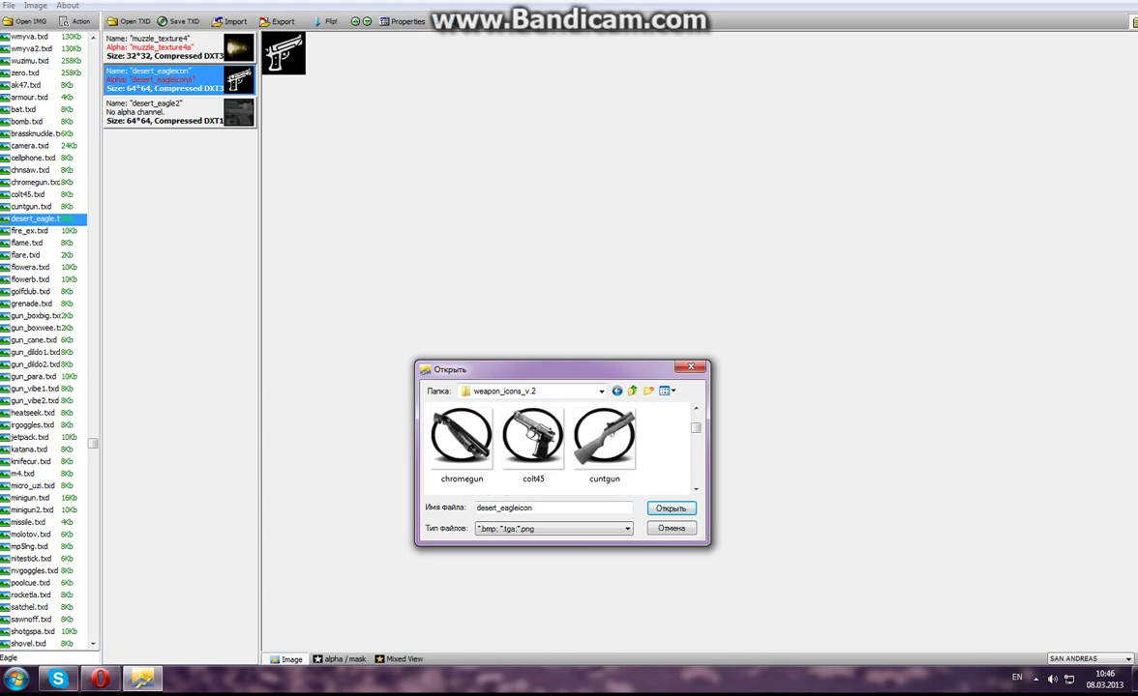
pyautogui.click(461, 445)
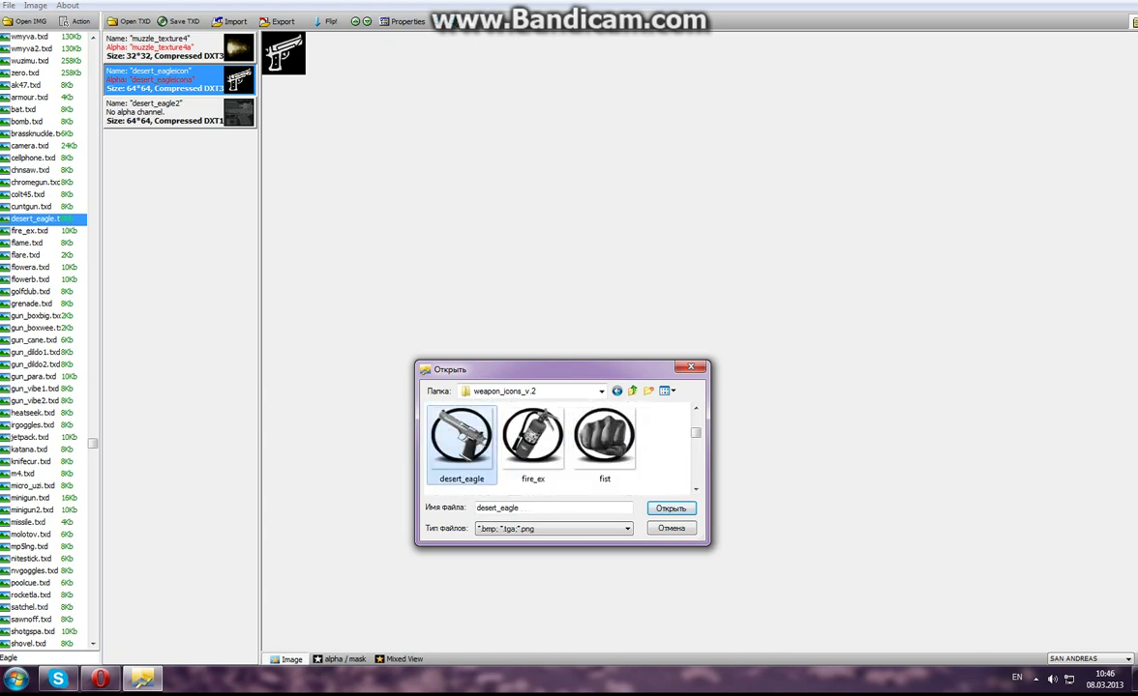
pyautogui.click(671, 509)
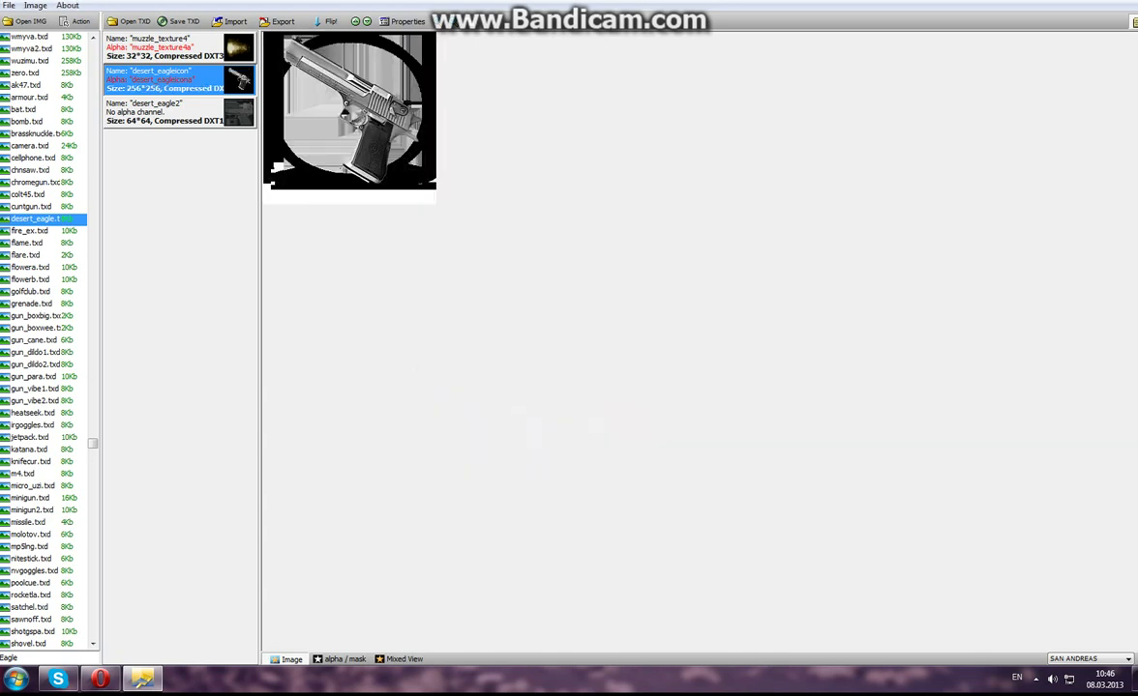
pyautogui.click(180, 22)
# Replace the colt_all texture in colt45.txd with the colt45 image from weapon_icons_v.2 and save the TXD.
pyautogui.click(29, 194)
pyautogui.click(166, 80)
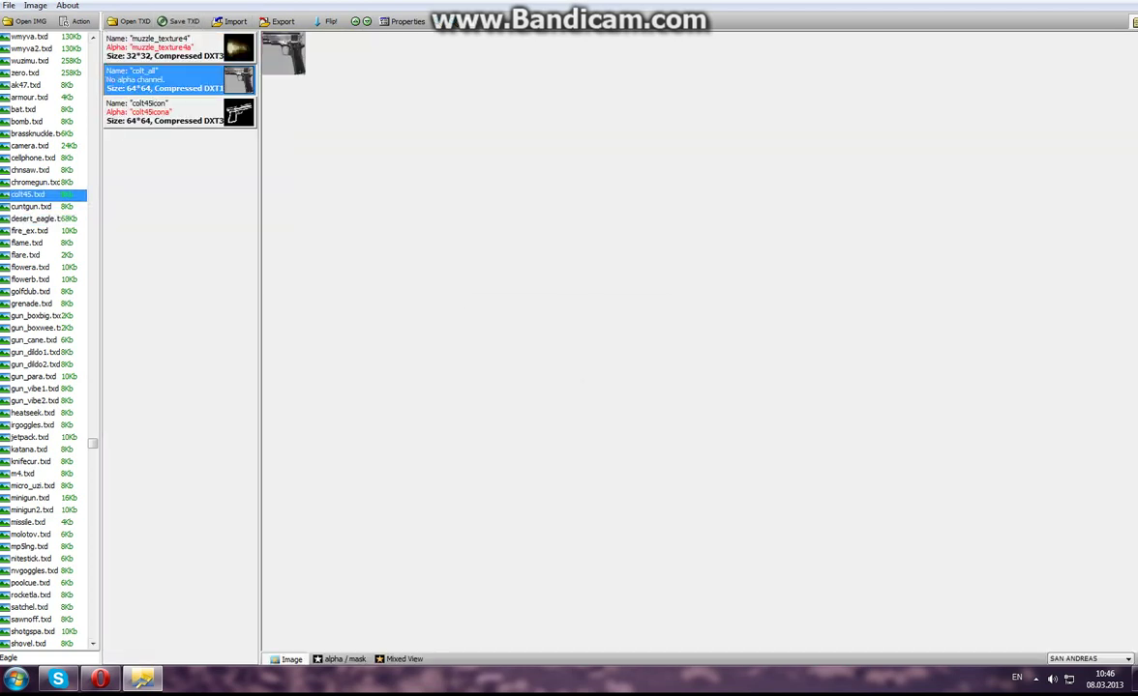
pyautogui.click(230, 21)
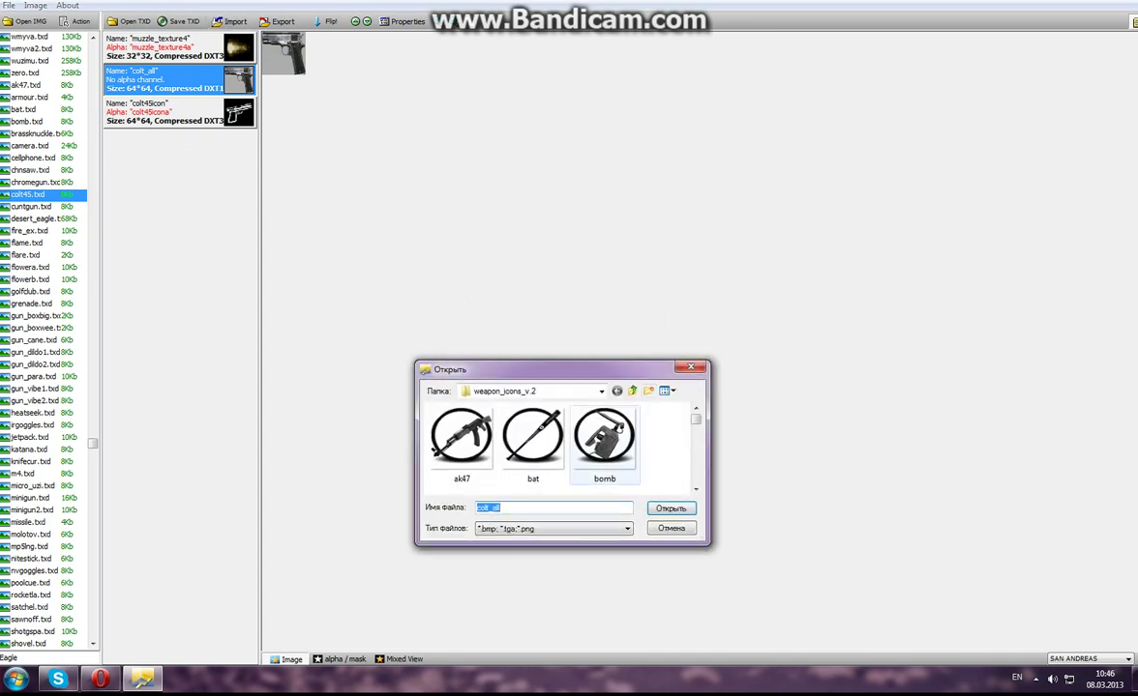
pyautogui.scroll(-2, 558, 445)
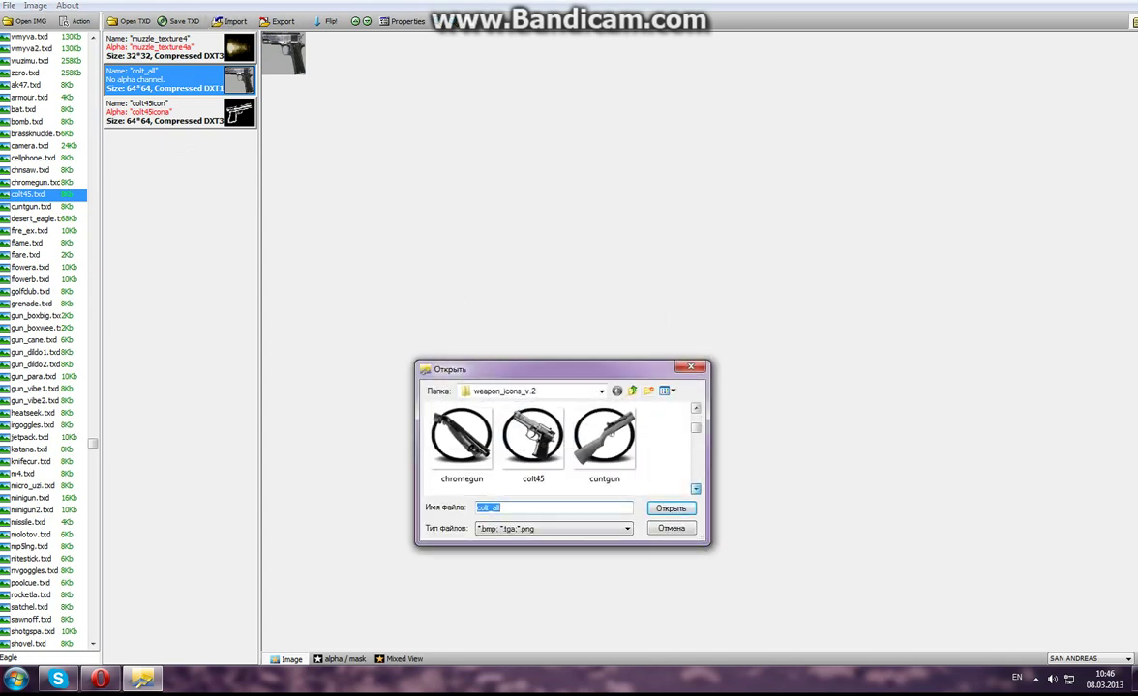
pyautogui.click(533, 440)
pyautogui.click(671, 509)
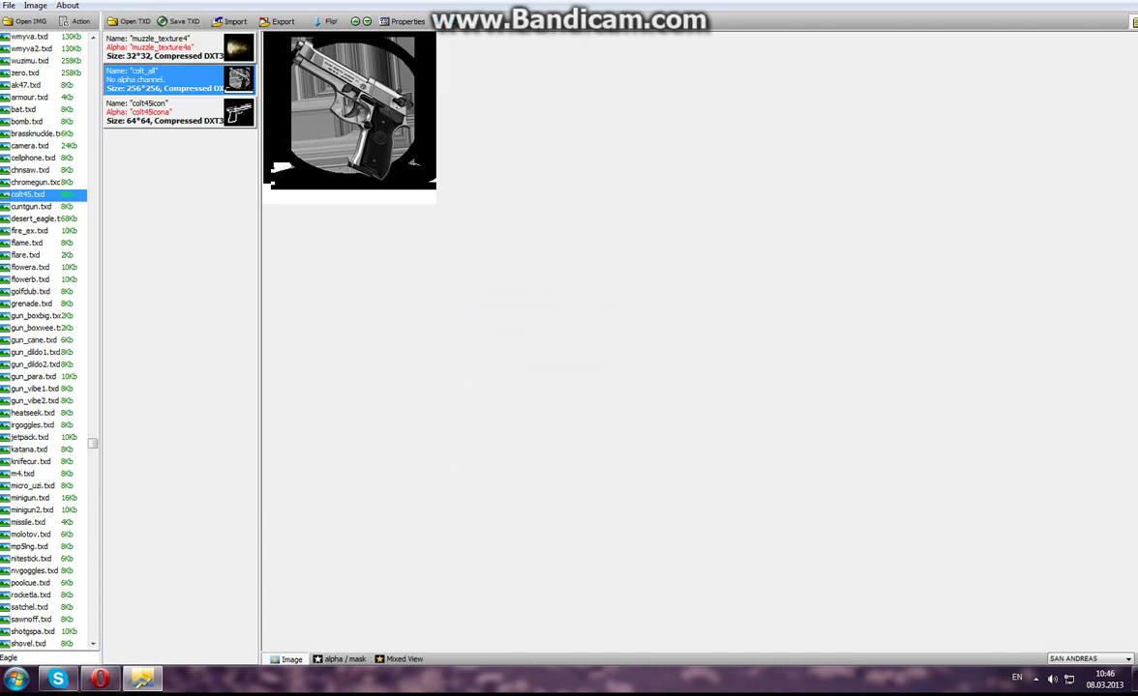
# Open brassknuckle.txd from the archive's file list and select its BRASSKNUCKLEicon texture.
pyautogui.click(30, 146)
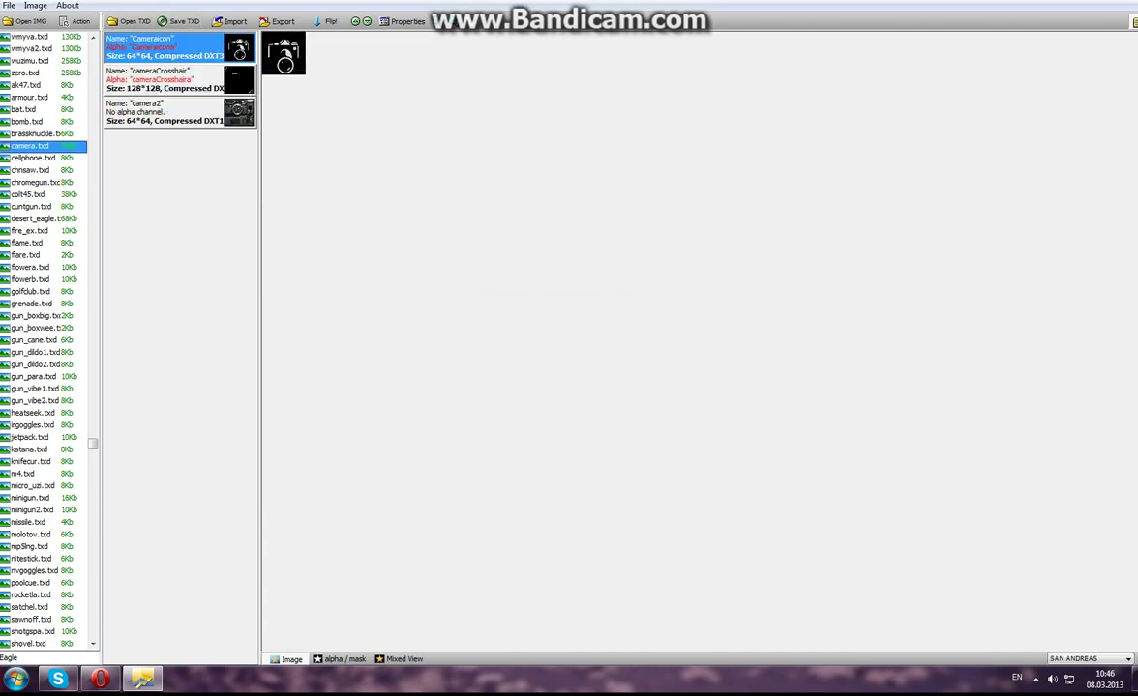
pyautogui.click(30, 170)
pyautogui.click(33, 158)
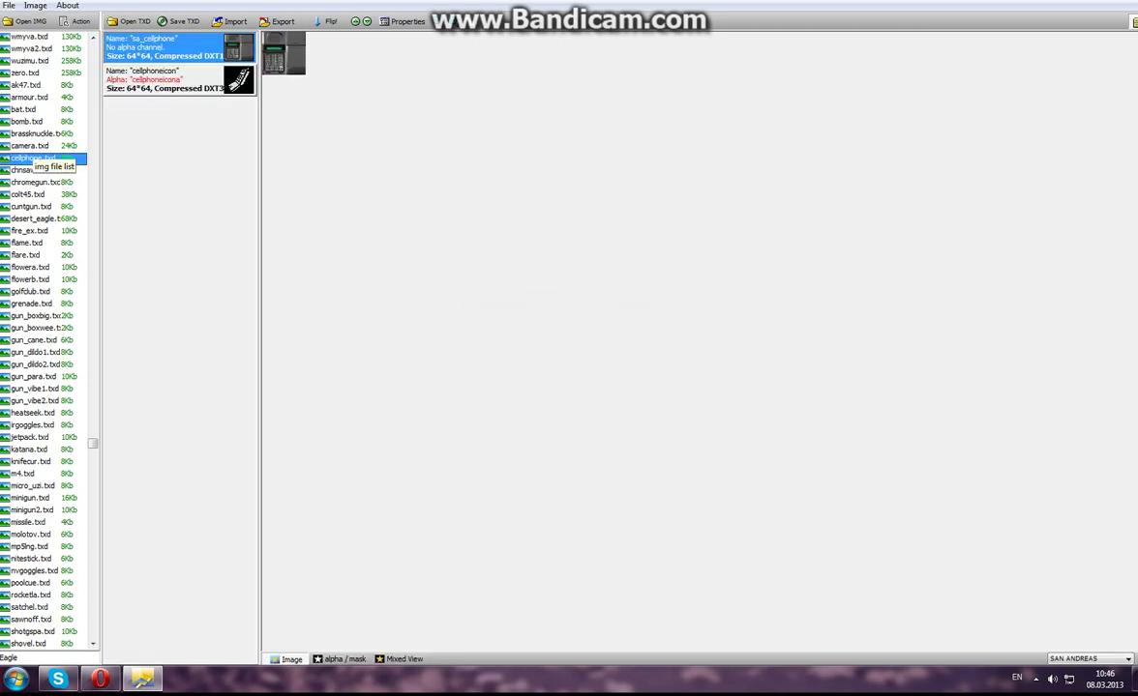
pyautogui.press('Up')
pyautogui.press('Up')
pyautogui.press('Up')
pyautogui.press('Down')
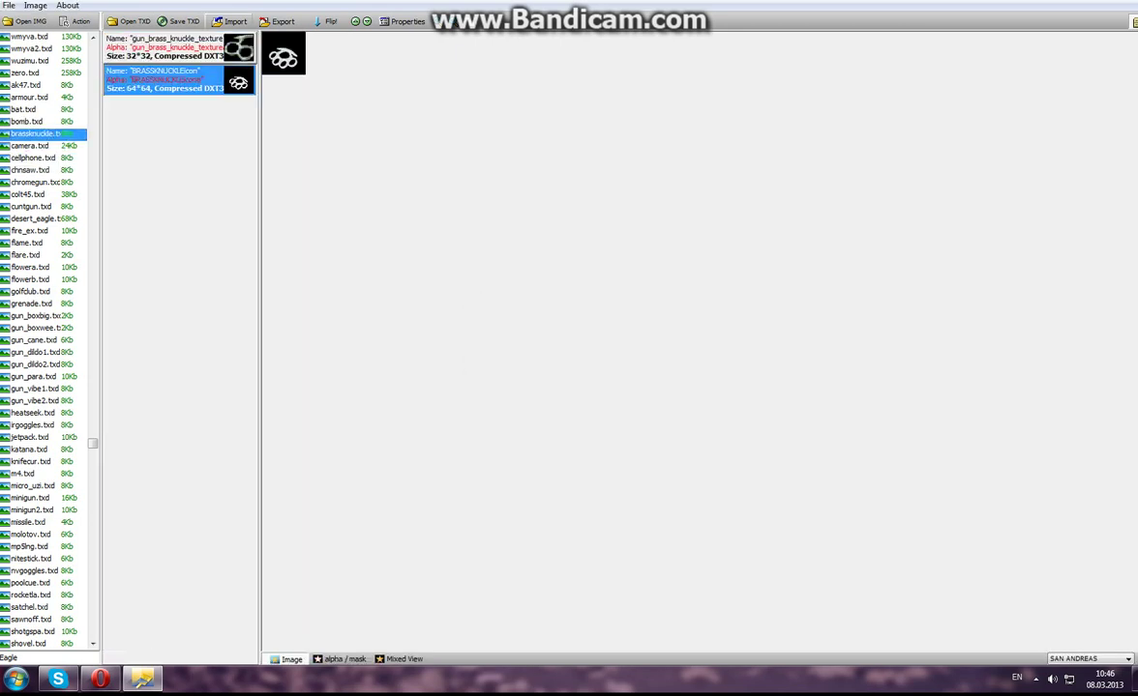
# Import the brassknuckle image from weapon_icons_v.2 over the BRASSKNUCKLEicon texture and save the TXD.
pyautogui.click(232, 21)
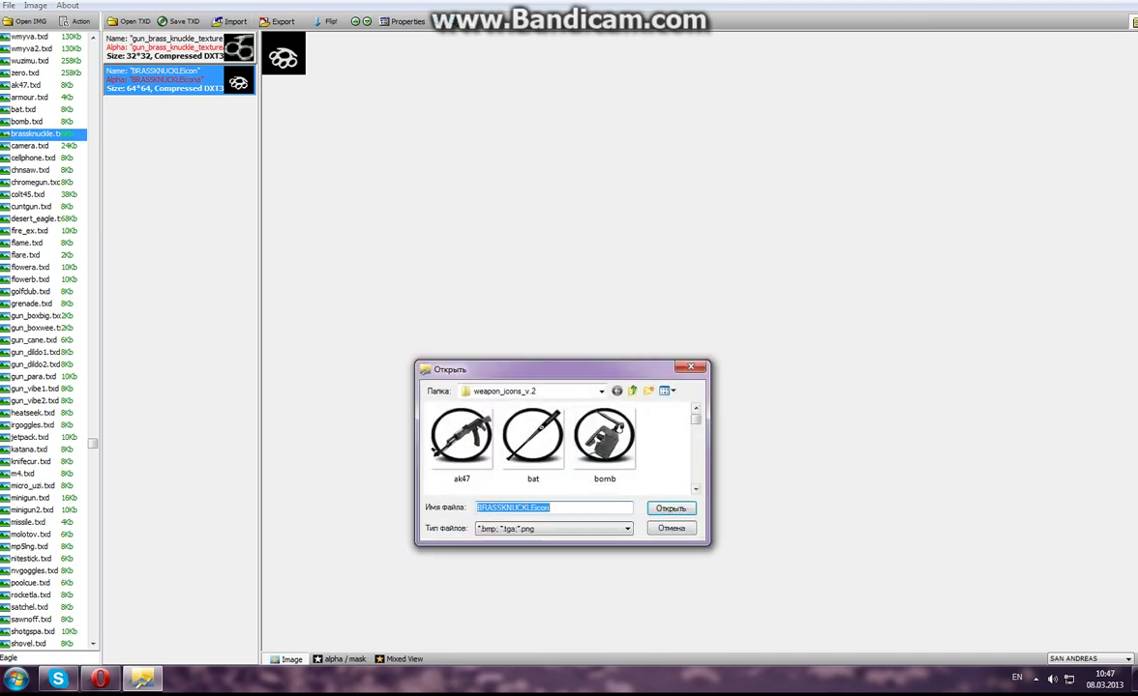
pyautogui.scroll(-3, 558, 444)
pyautogui.click(696, 408)
pyautogui.click(695, 408)
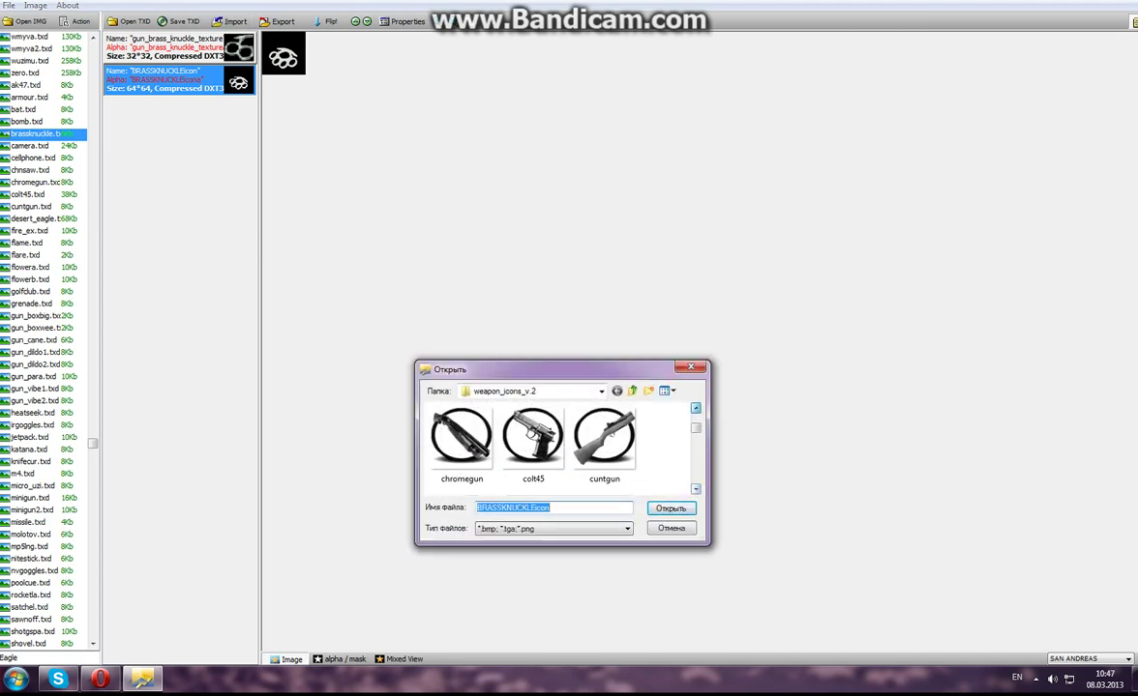
pyautogui.click(695, 408)
pyautogui.click(461, 443)
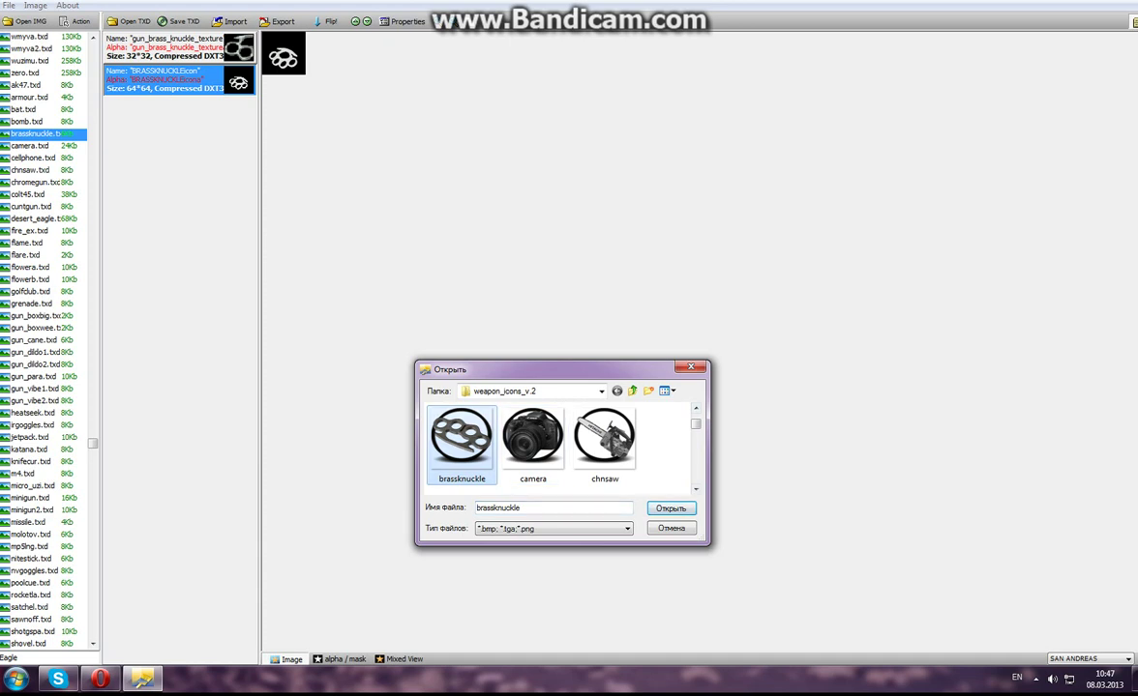
pyautogui.click(671, 508)
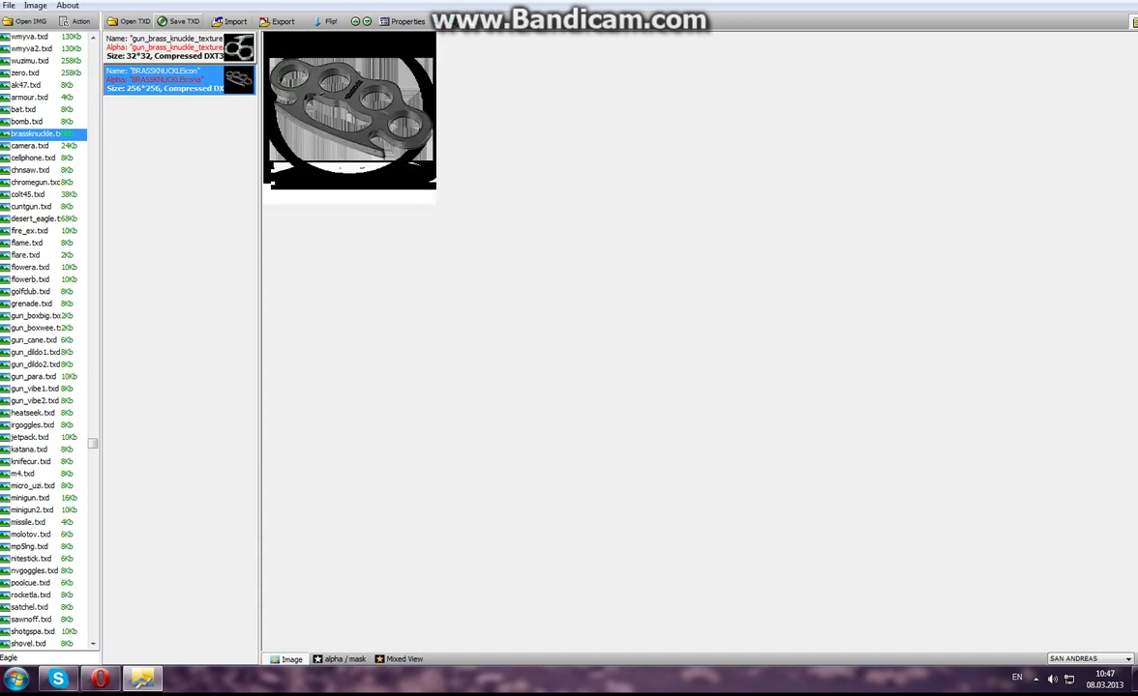
pyautogui.click(180, 21)
# Replace the ak47icon texture in ak47.txd with the ak47 image from weapon_icons_v.2 and save the TXD.
pyautogui.click(25, 109)
pyautogui.click(29, 98)
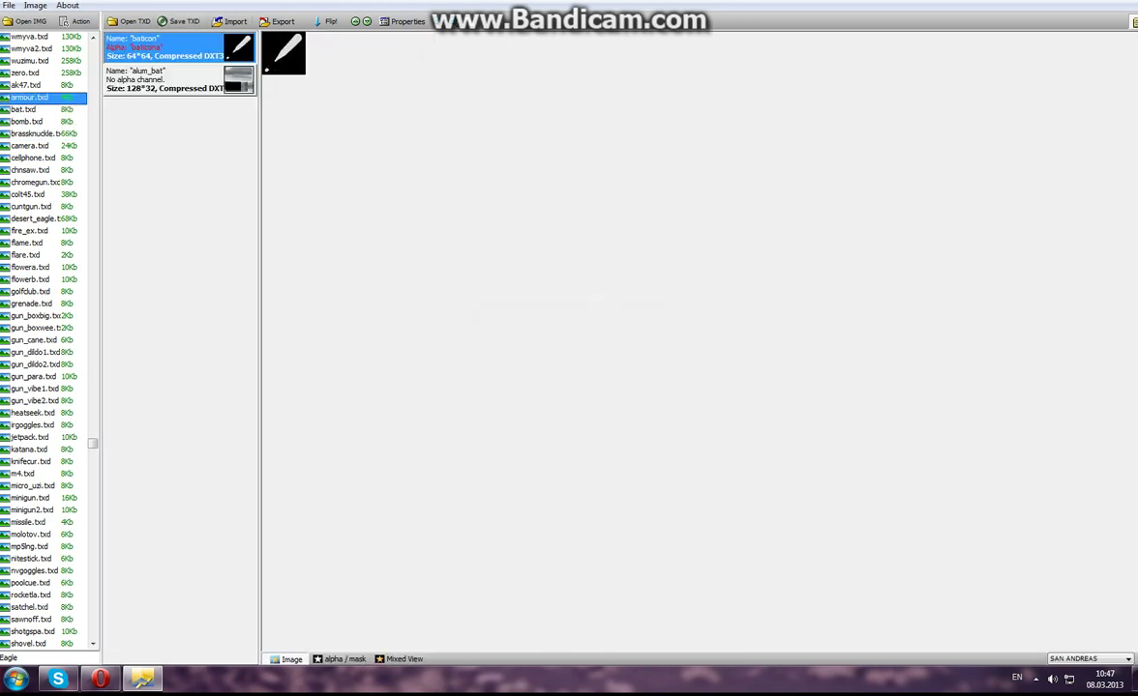
pyautogui.click(26, 85)
pyautogui.click(165, 80)
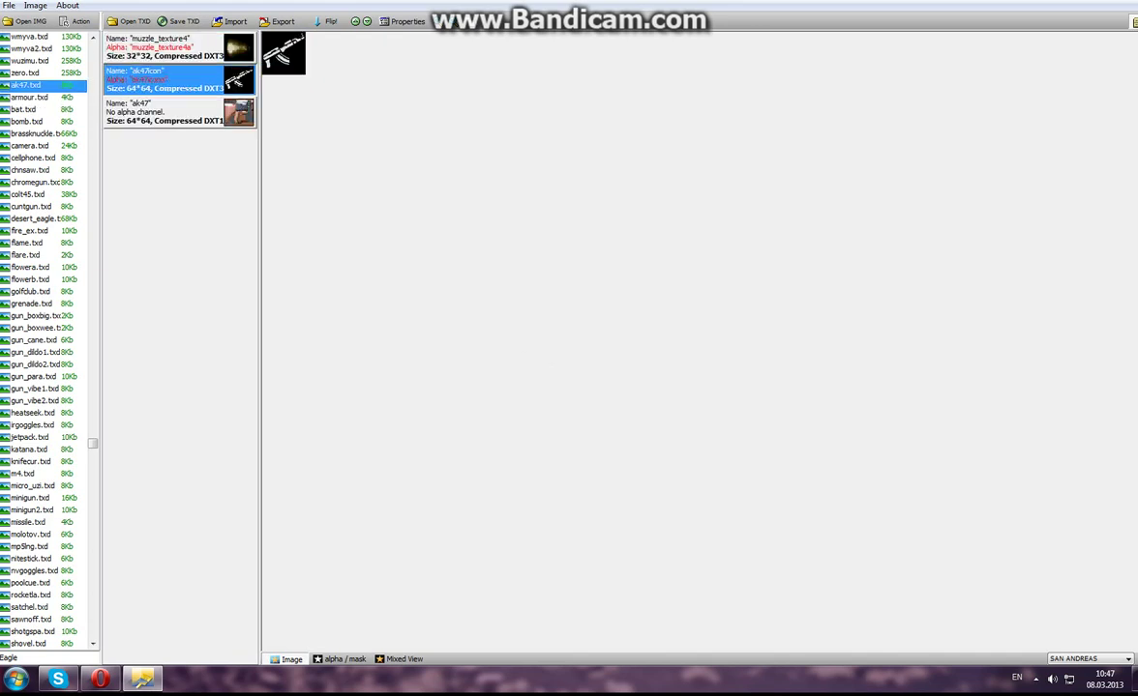
pyautogui.click(232, 21)
pyautogui.click(462, 440)
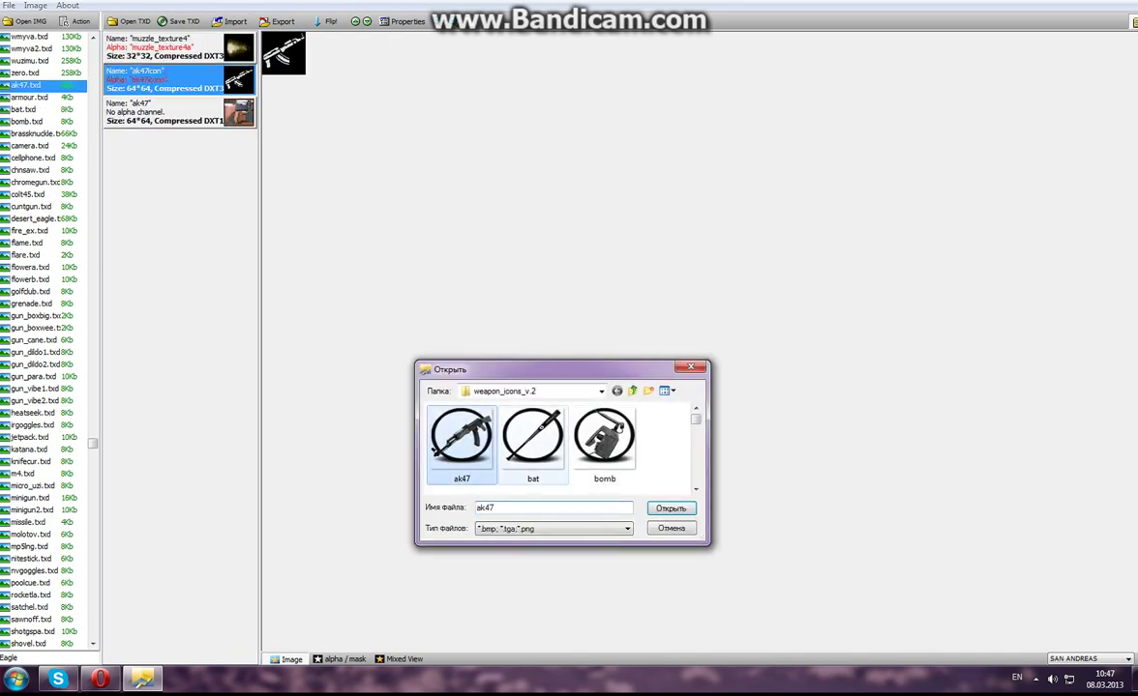
pyautogui.press('Return')
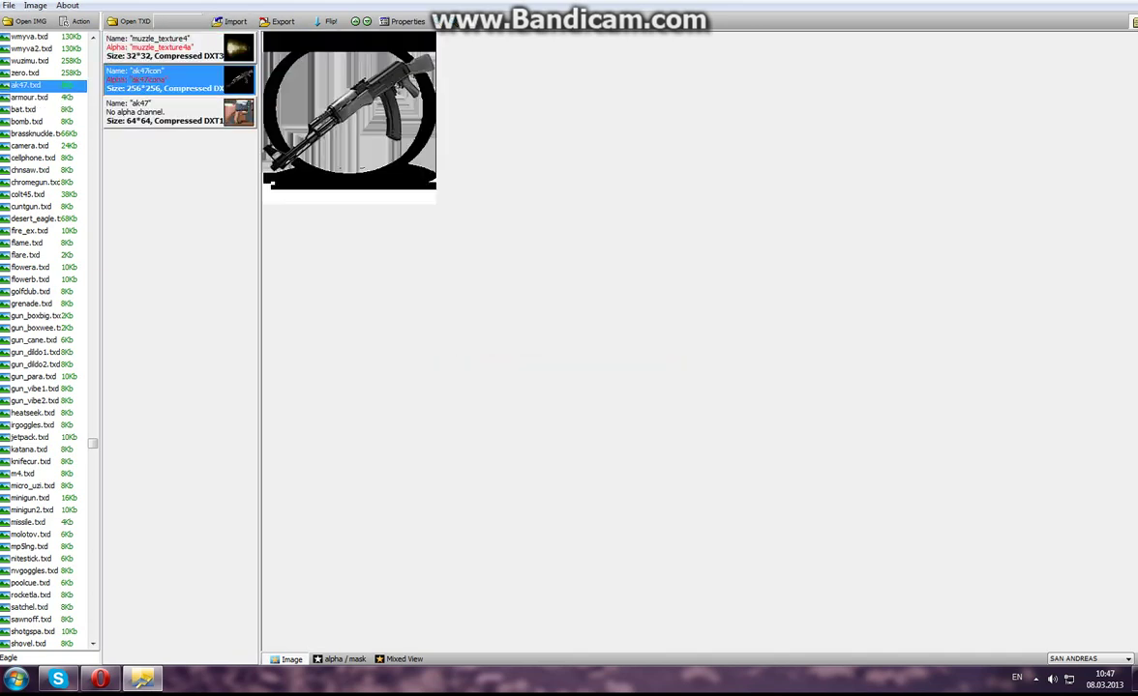
pyautogui.click(179, 21)
# Look through the textures of the archive entries from zero.txd up to wmyva.txd and from colt45.txd down to flame.txd.
pyautogui.click(26, 72)
pyautogui.click(29, 61)
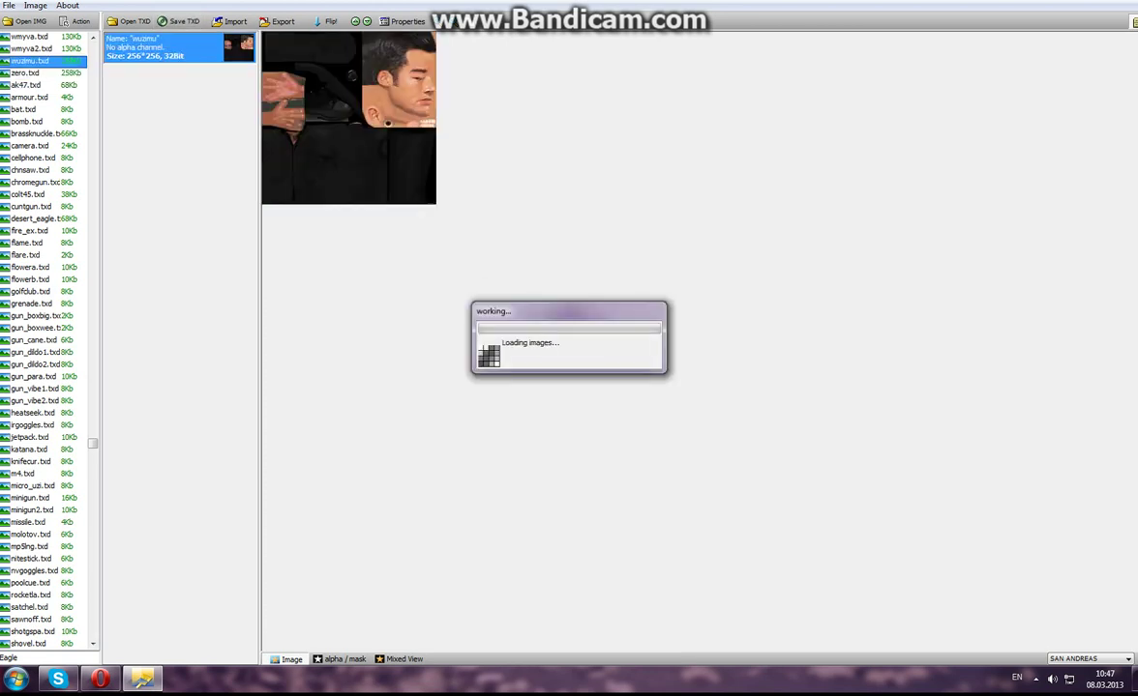
pyautogui.click(31, 48)
pyautogui.click(29, 36)
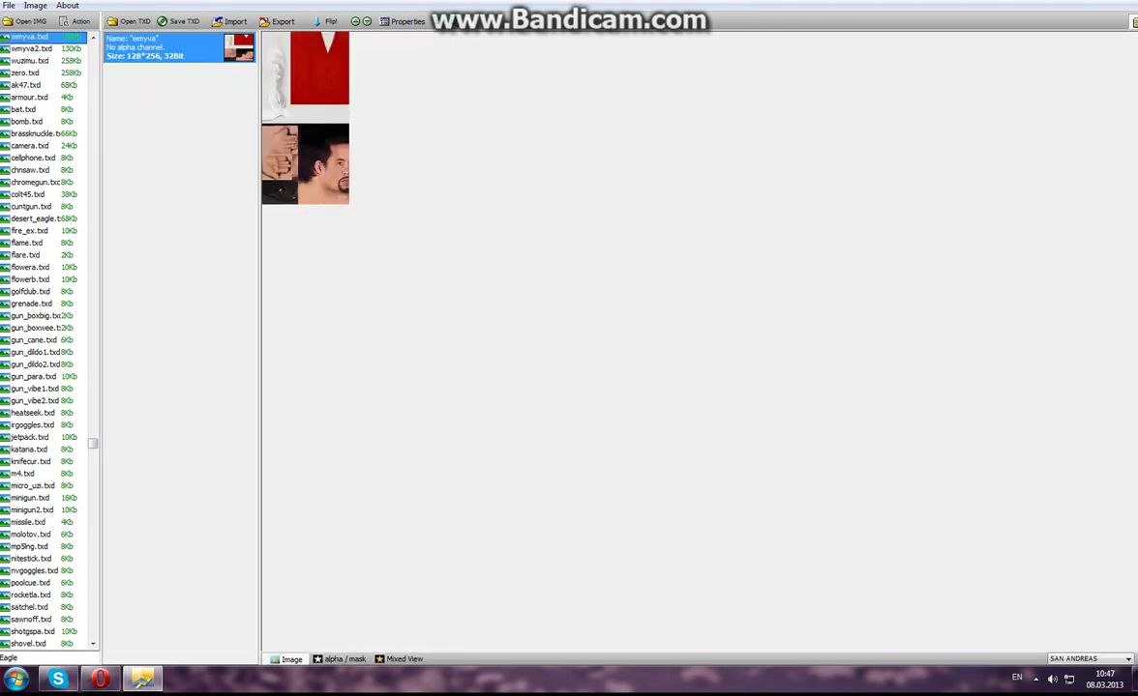
pyautogui.press('c')
pyautogui.press('c')
pyautogui.press('c')
pyautogui.press('c')
pyautogui.press('c')
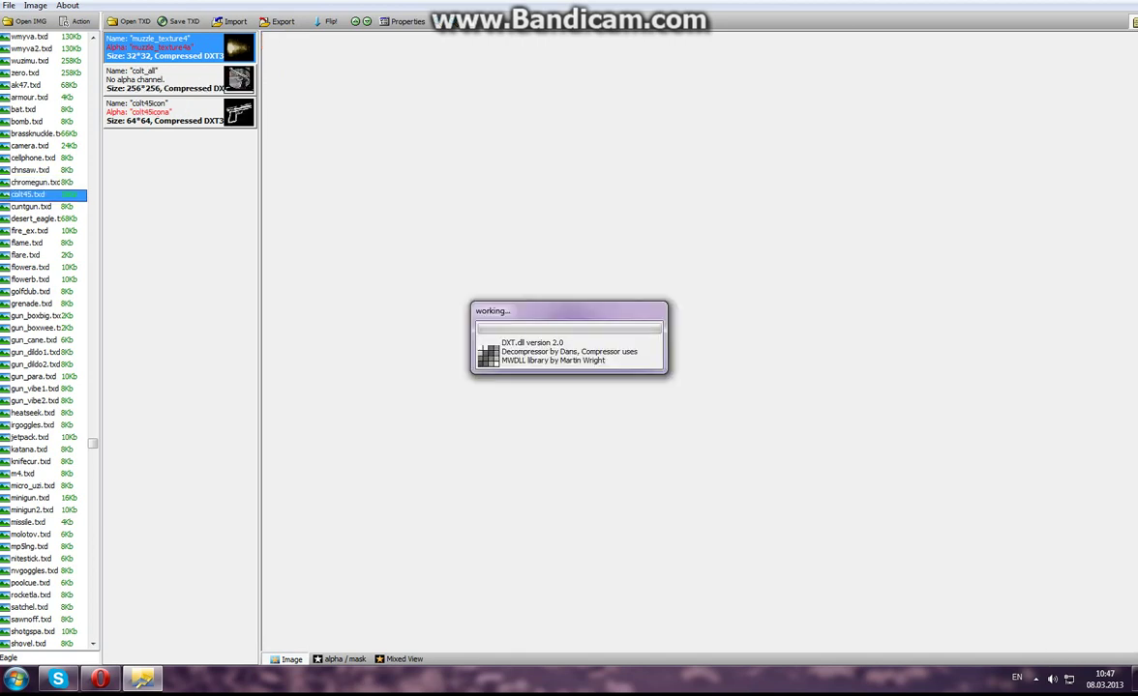
pyautogui.press('Down')
pyautogui.press('Down')
pyautogui.press('Down')
pyautogui.press('Down')
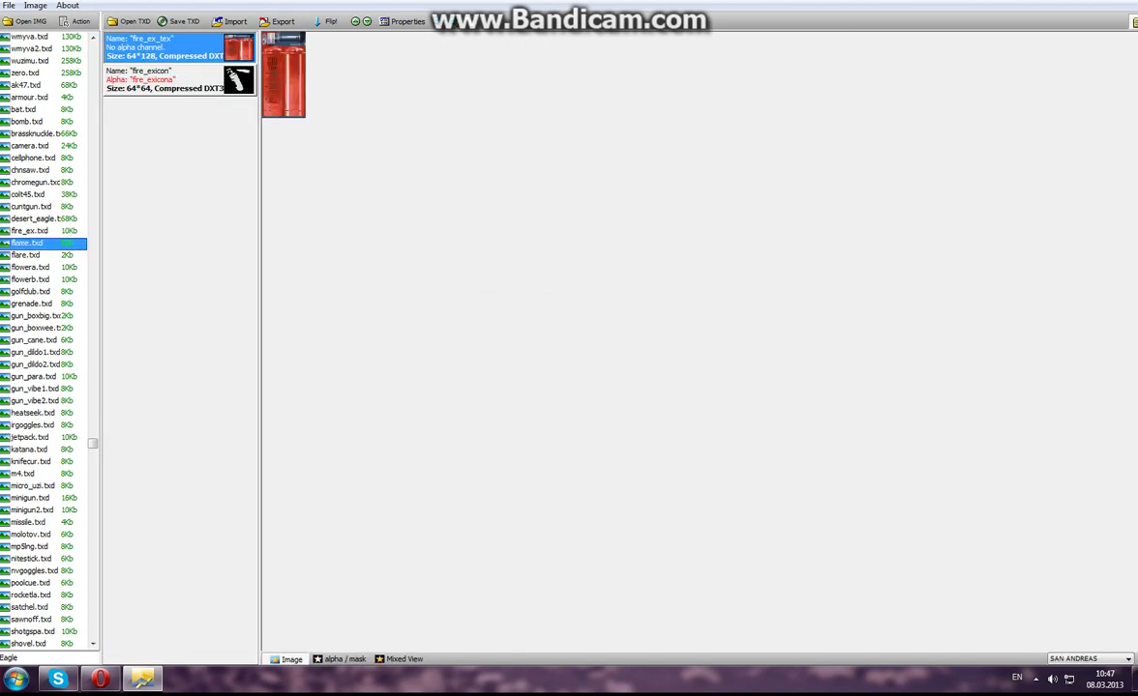
# Look through the textures of the archive entries from flare.txd down to gun_vibe1.txd.
pyautogui.press('Down')
pyautogui.press('Down')
pyautogui.press('Down')
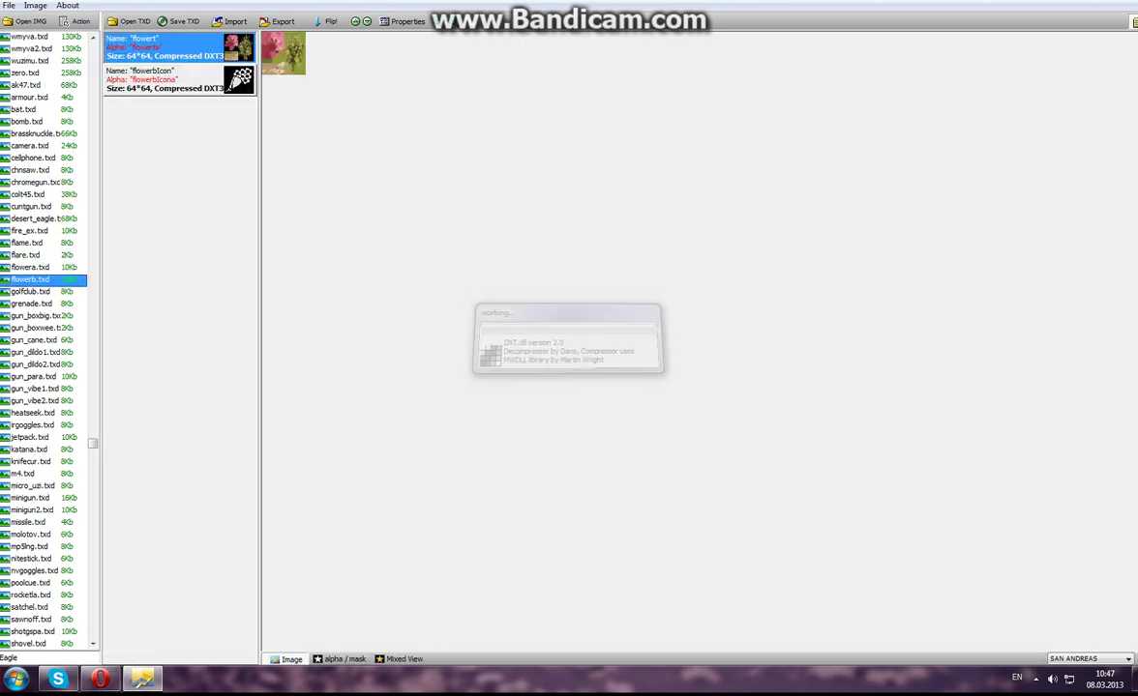
pyautogui.press('Down')
pyautogui.press('Down')
pyautogui.press('Down')
pyautogui.press('Down')
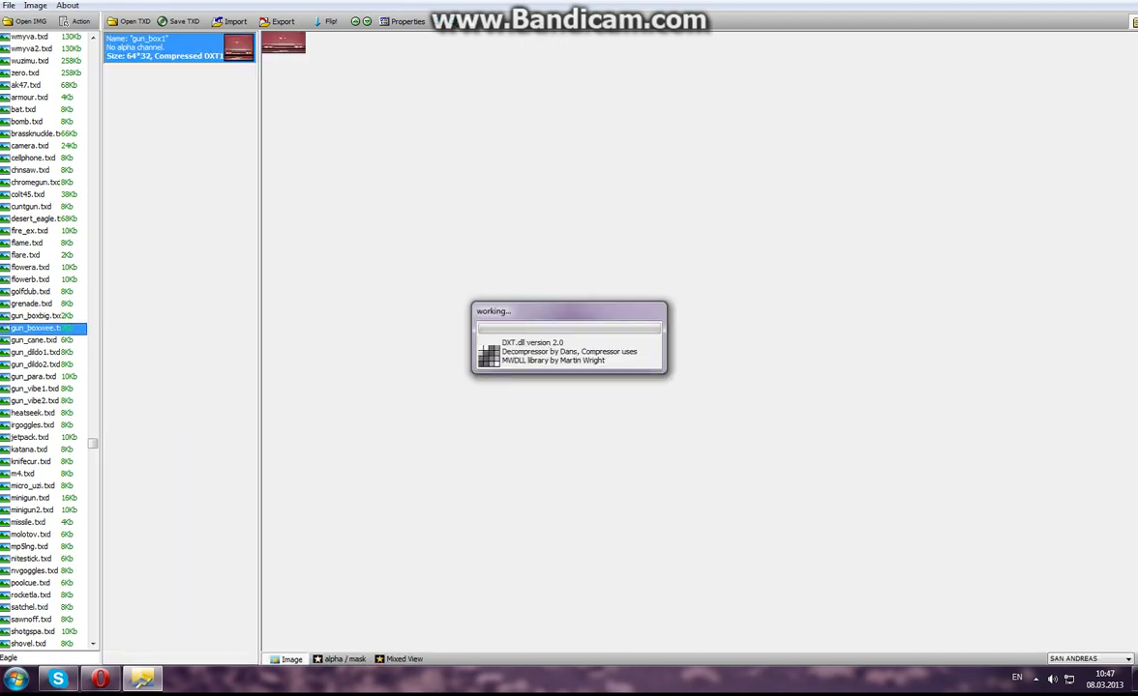
pyautogui.press('Down')
pyautogui.press('Down')
pyautogui.press('Down')
pyautogui.press('Down')
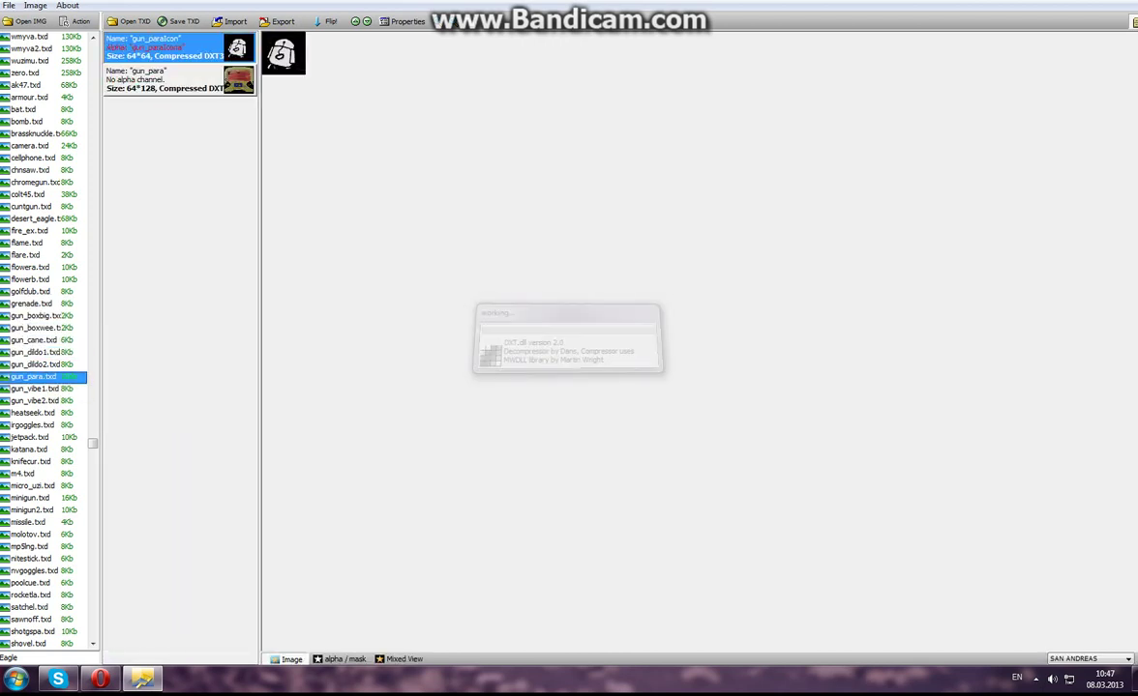
pyautogui.press('Down')
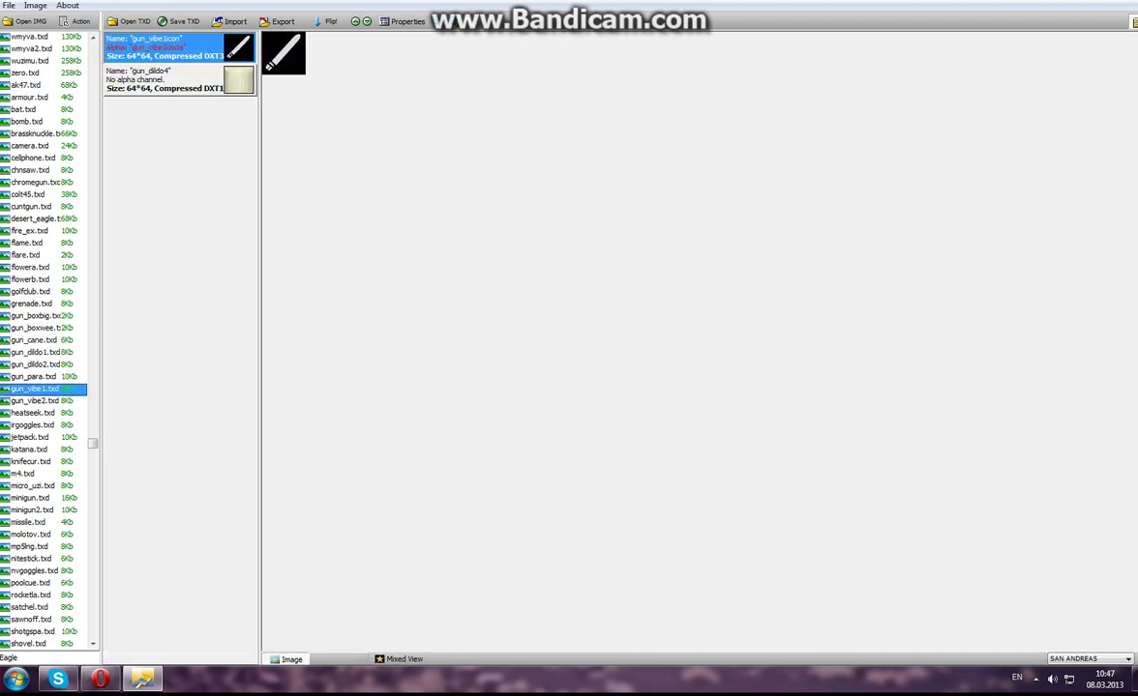
# Switch to the desktop, open Новый текстовый документ in Notepad and set its font size to 48.
pyautogui.click(142, 679)
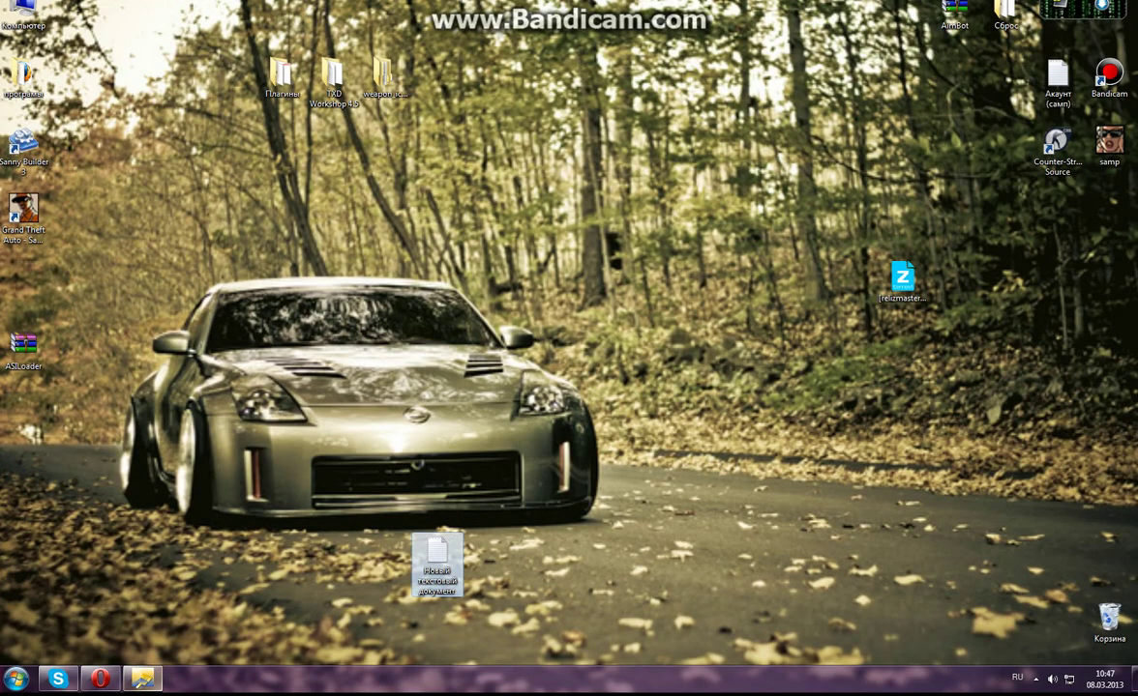
pyautogui.rightClick(391, 298)
pyautogui.click(437, 564)
pyautogui.doubleClick(438, 564)
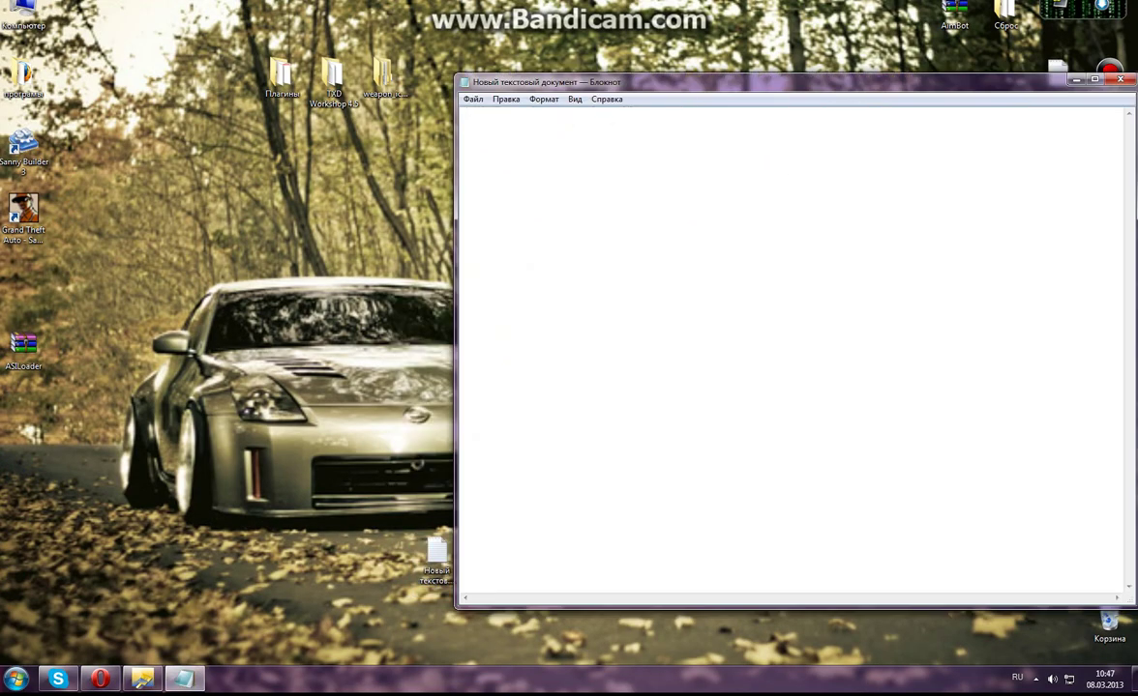
pyautogui.click(543, 99)
pyautogui.click(563, 130)
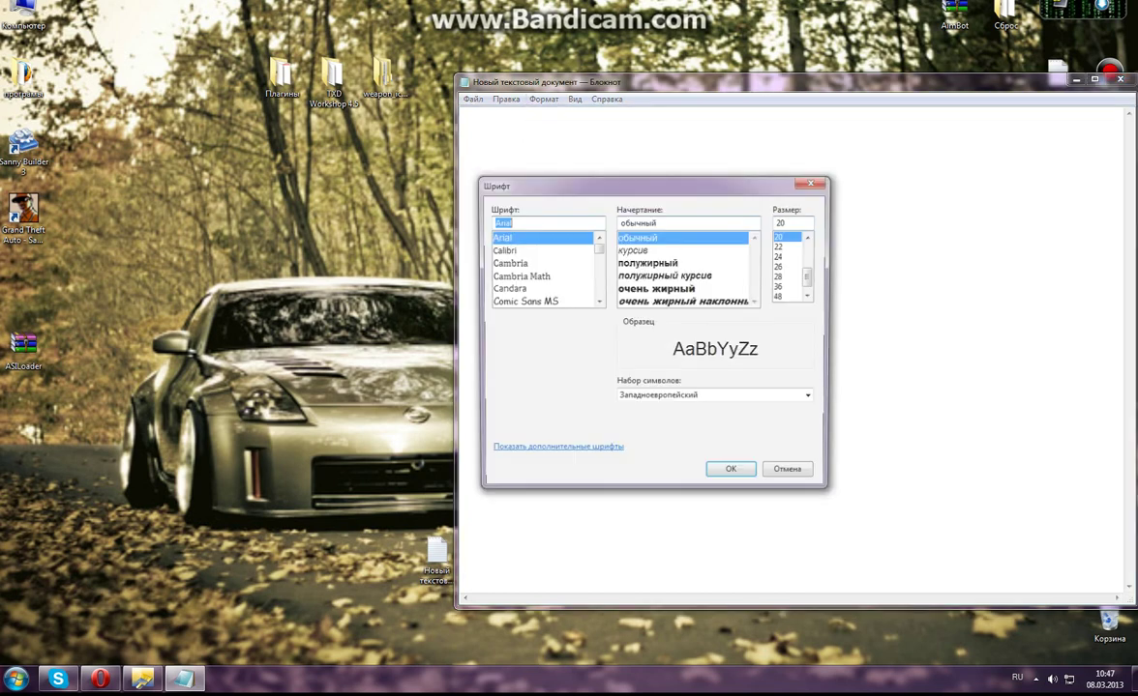
pyautogui.click(784, 297)
pyautogui.press('Return')
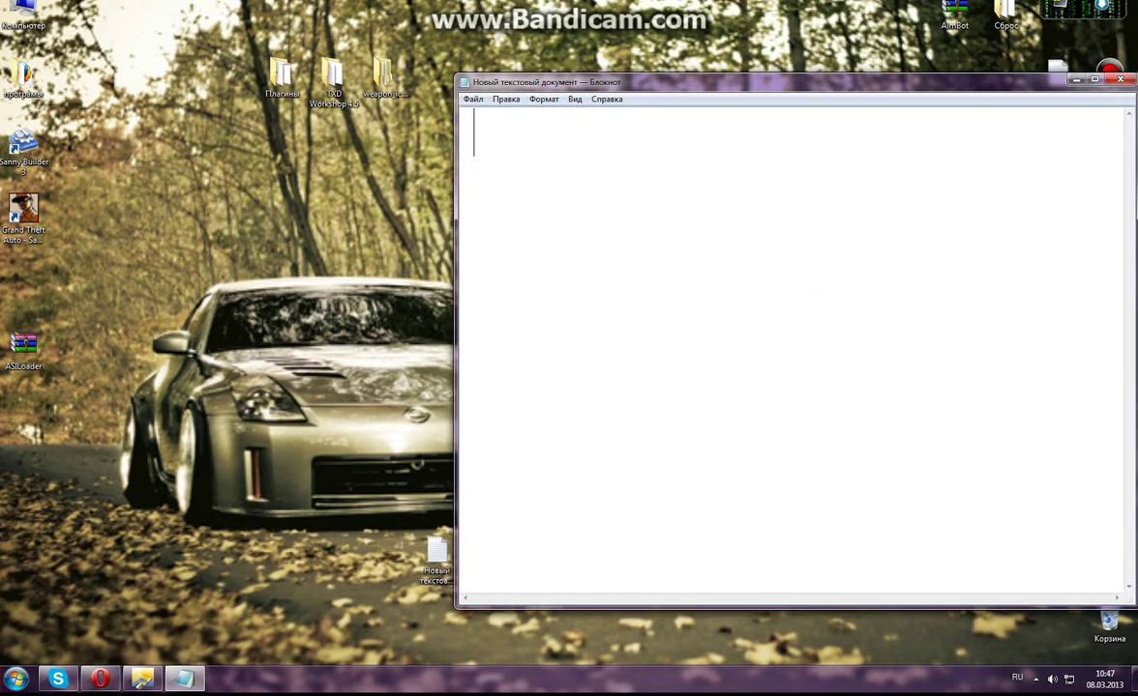
# Write "и так дальше скока оружие вам надо заменить и теперь я вам покажу как хаменить радар!" in the note and minimize it.
pyautogui.write('и так')
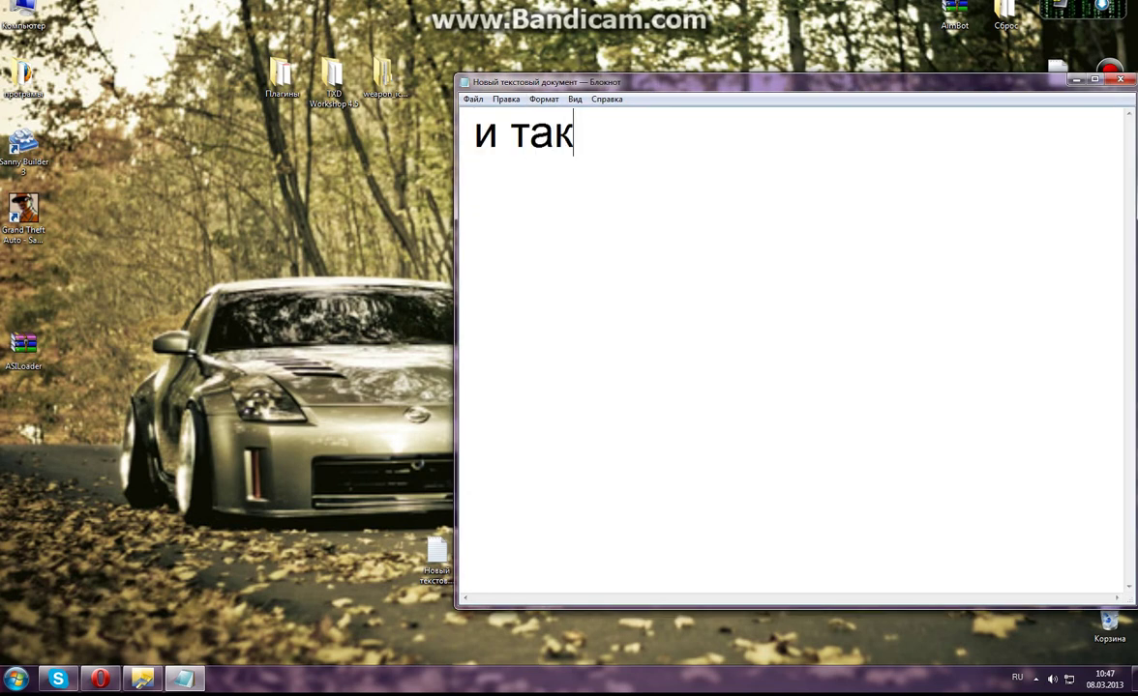
pyautogui.write(' дальше скока оружие')
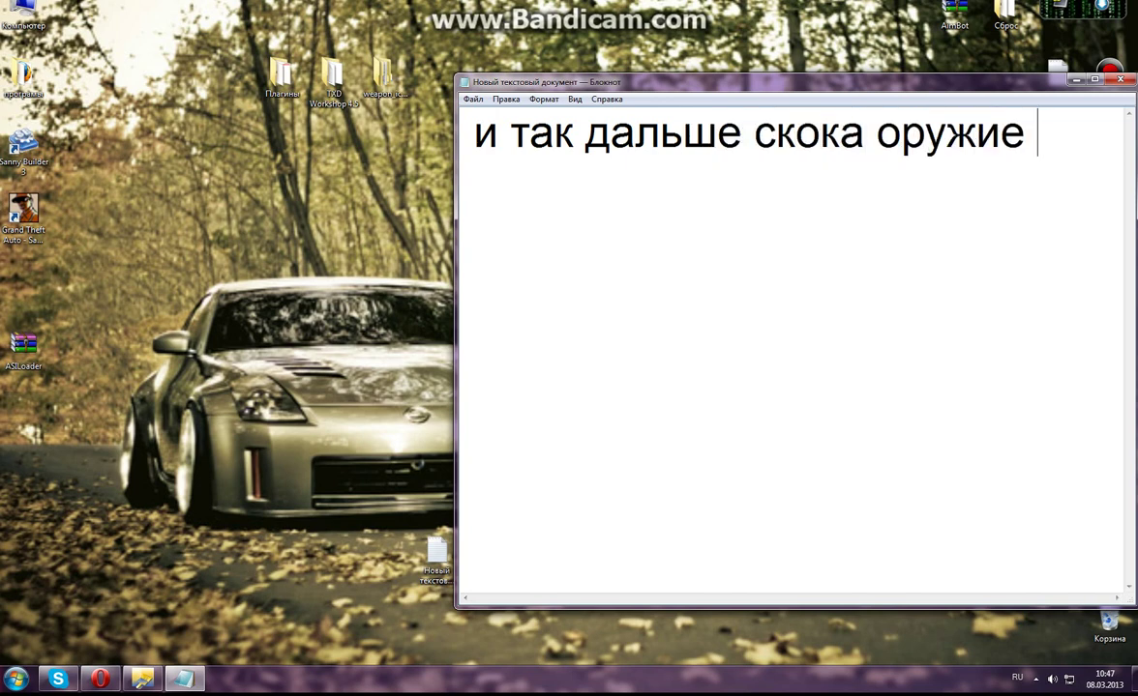
pyautogui.write('вам надо за')
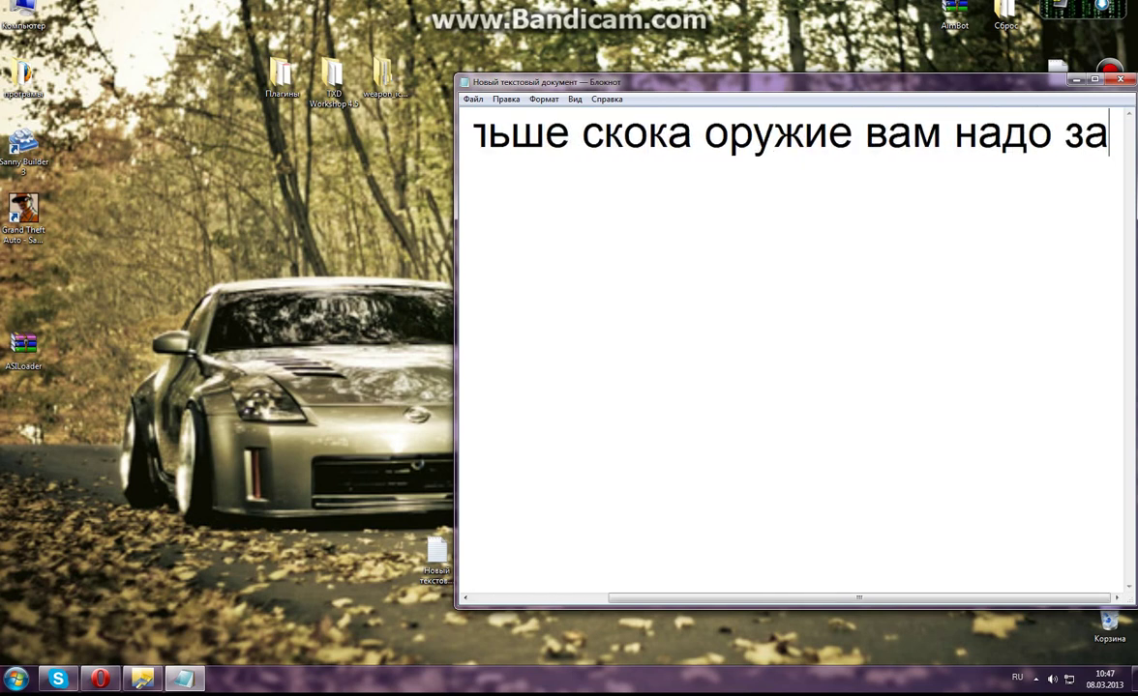
pyautogui.write('мен')
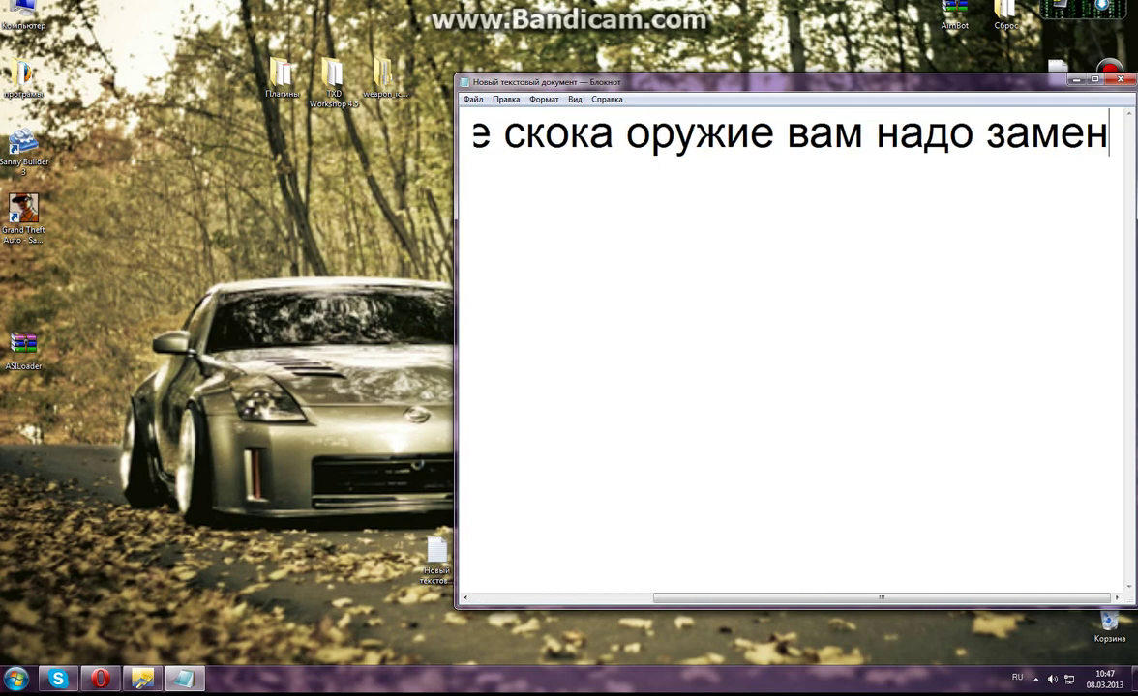
pyautogui.write('ить и теп')
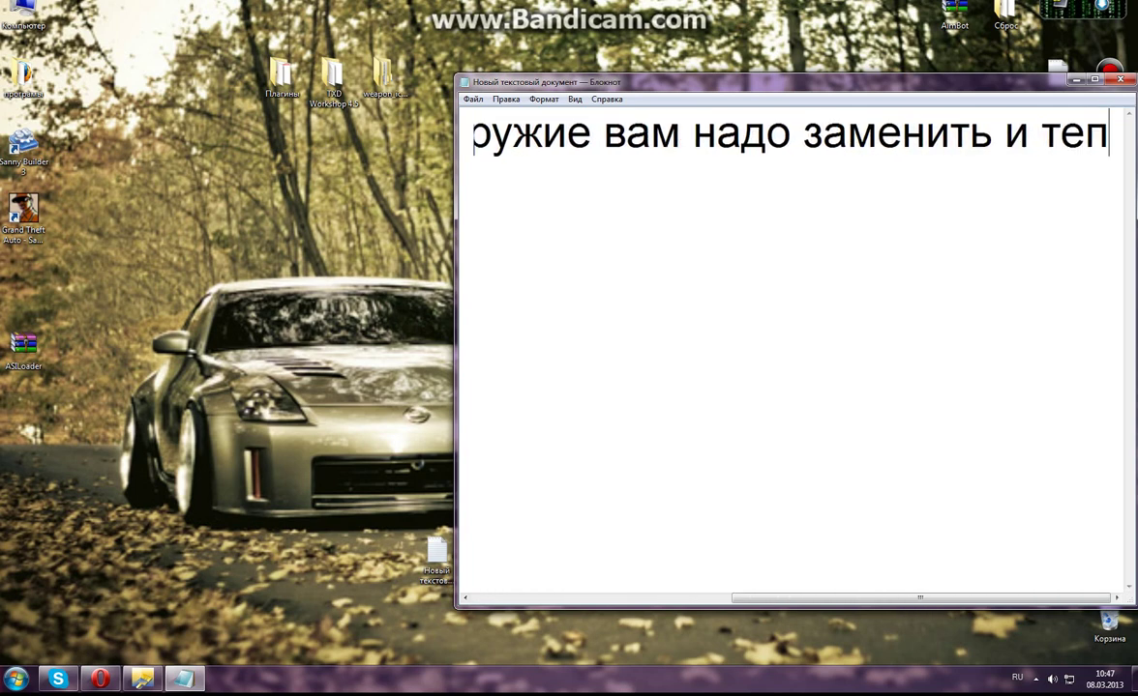
pyautogui.write('ерь я в')
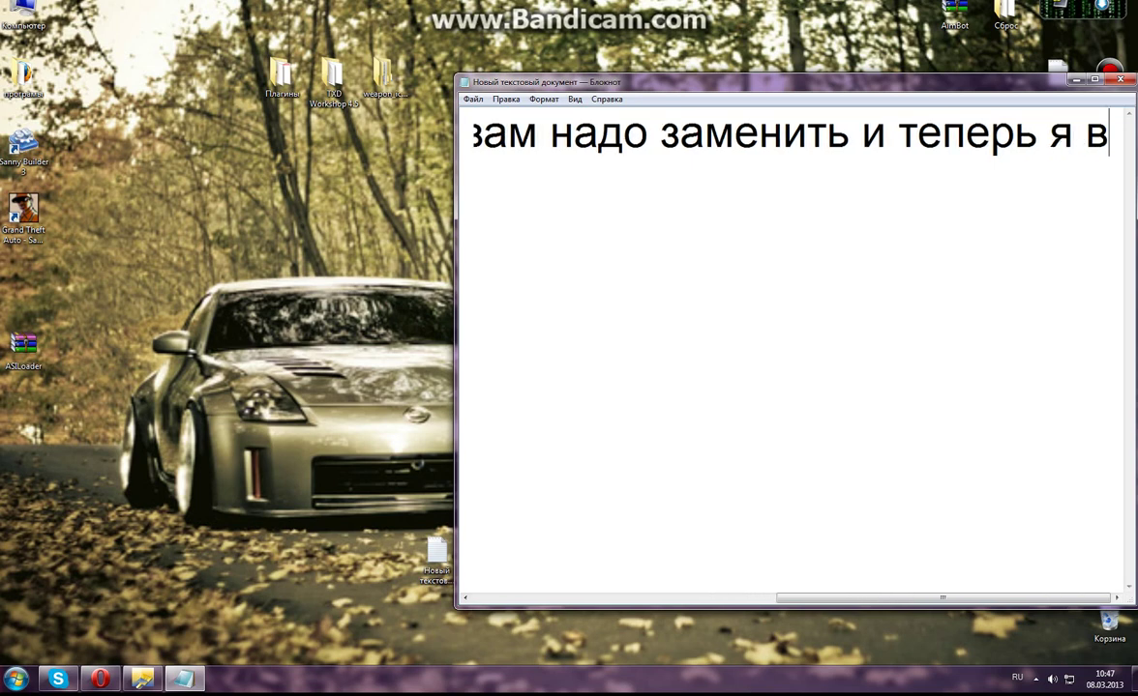
pyautogui.write('ам покажу как ')
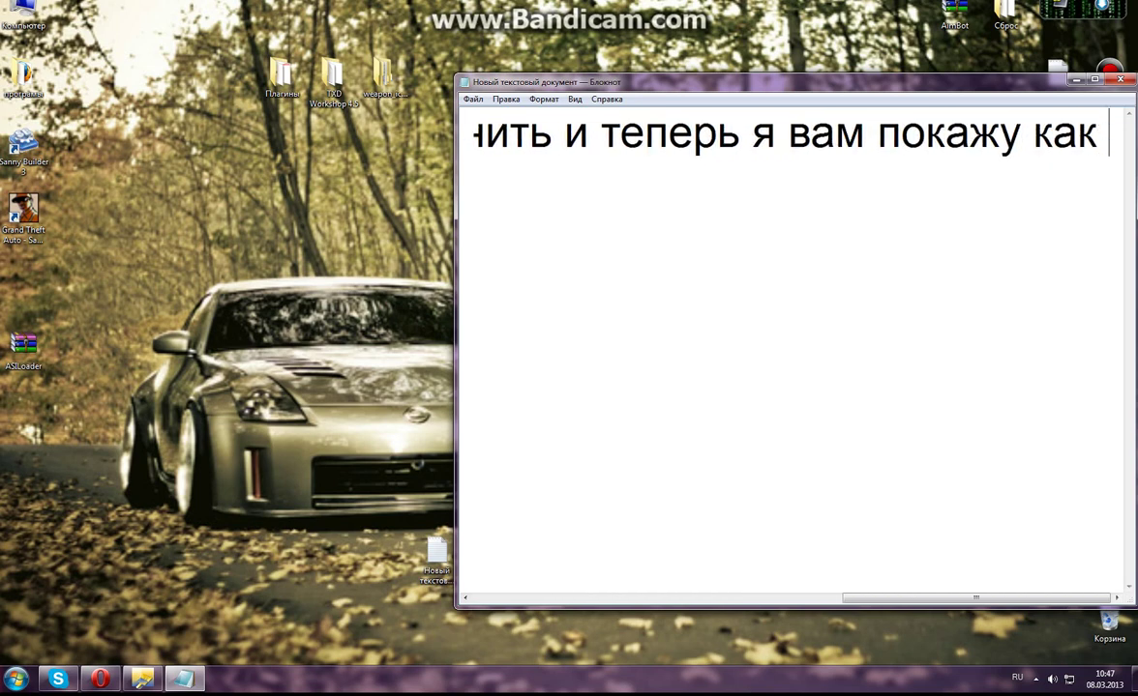
pyautogui.write('хаменить радар')
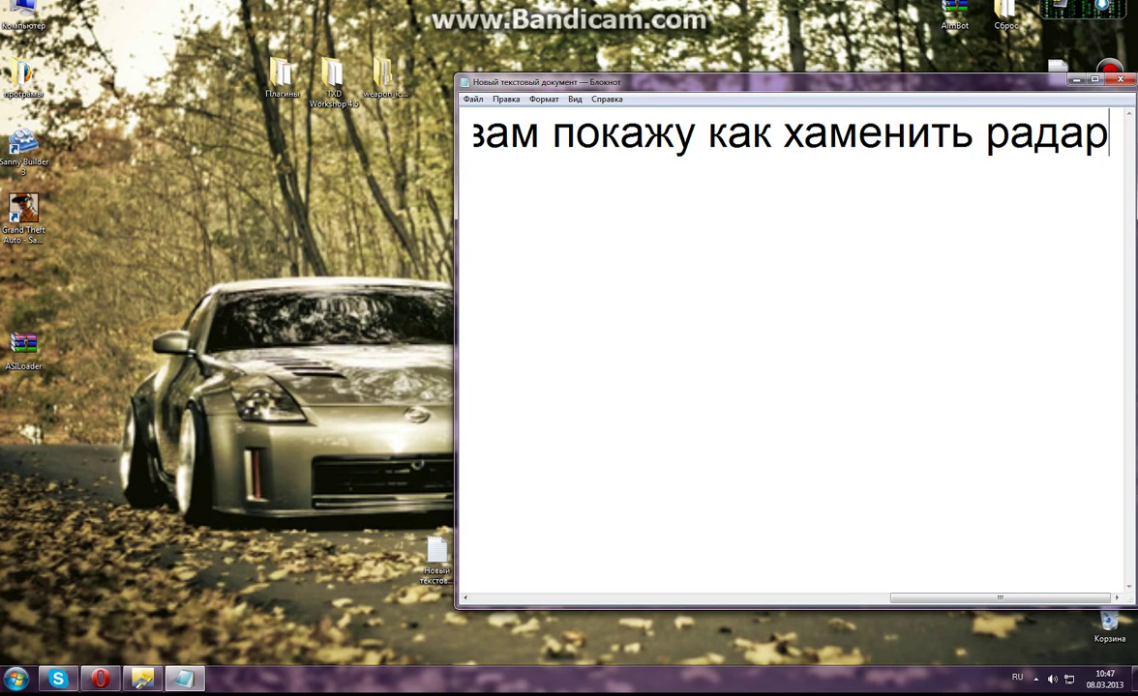
pyautogui.write('!')
pyautogui.click(1075, 79)
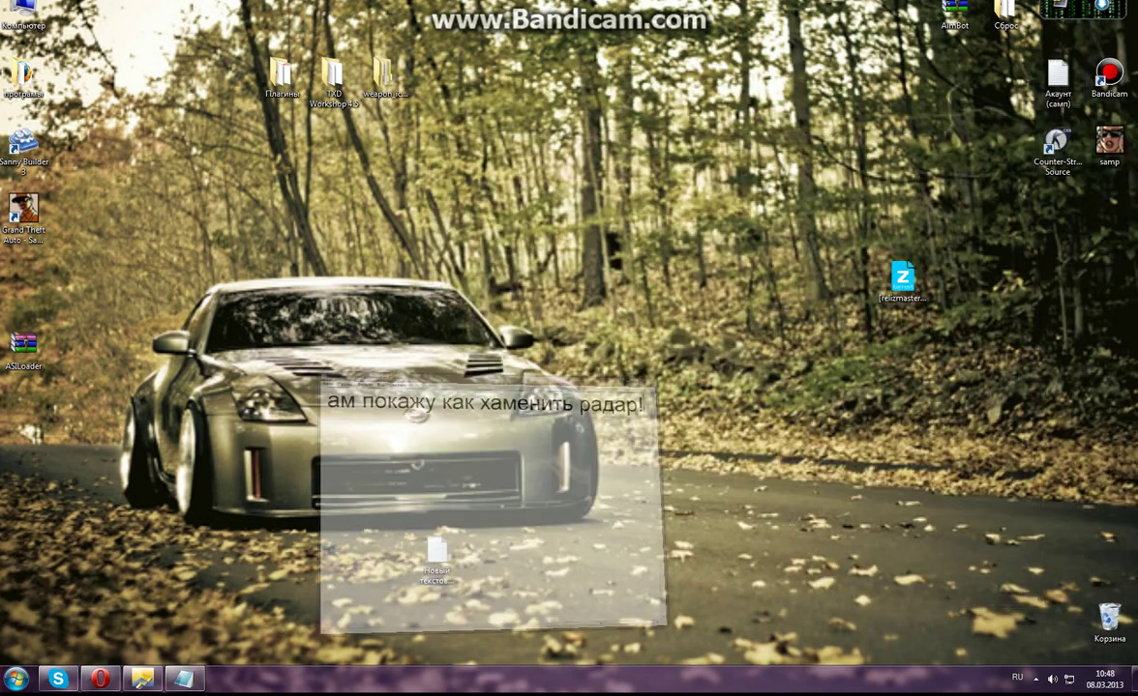
# Switch to TXD Workshop and open hud.txd from the models folder.
pyautogui.click(144, 681)
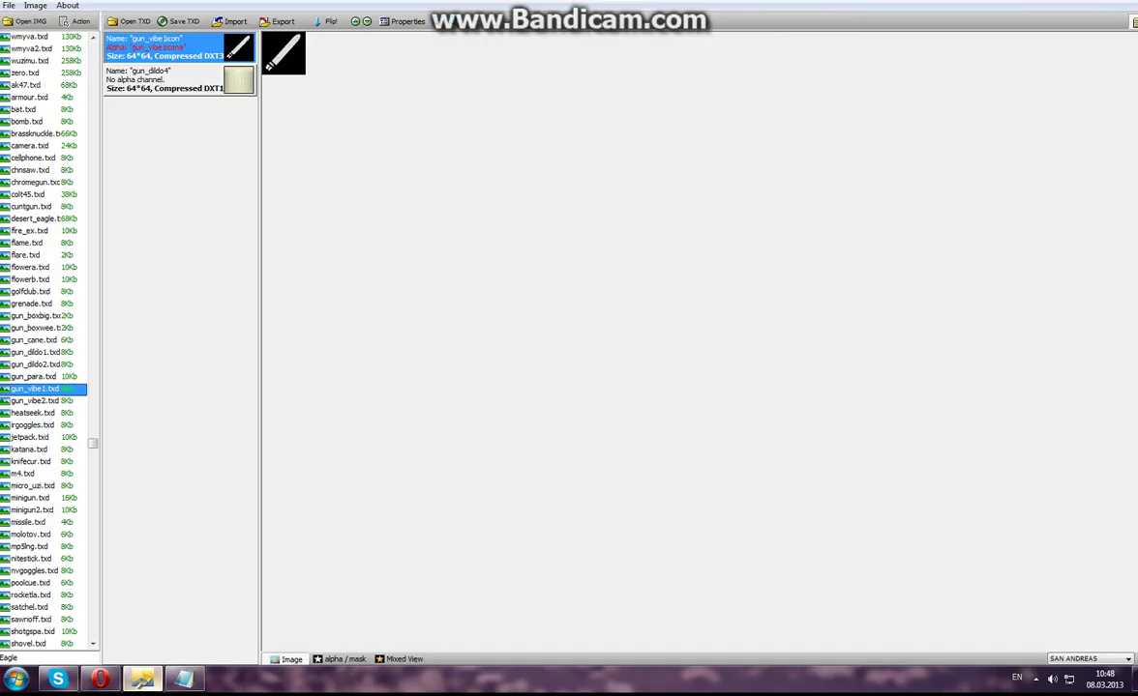
pyautogui.click(128, 22)
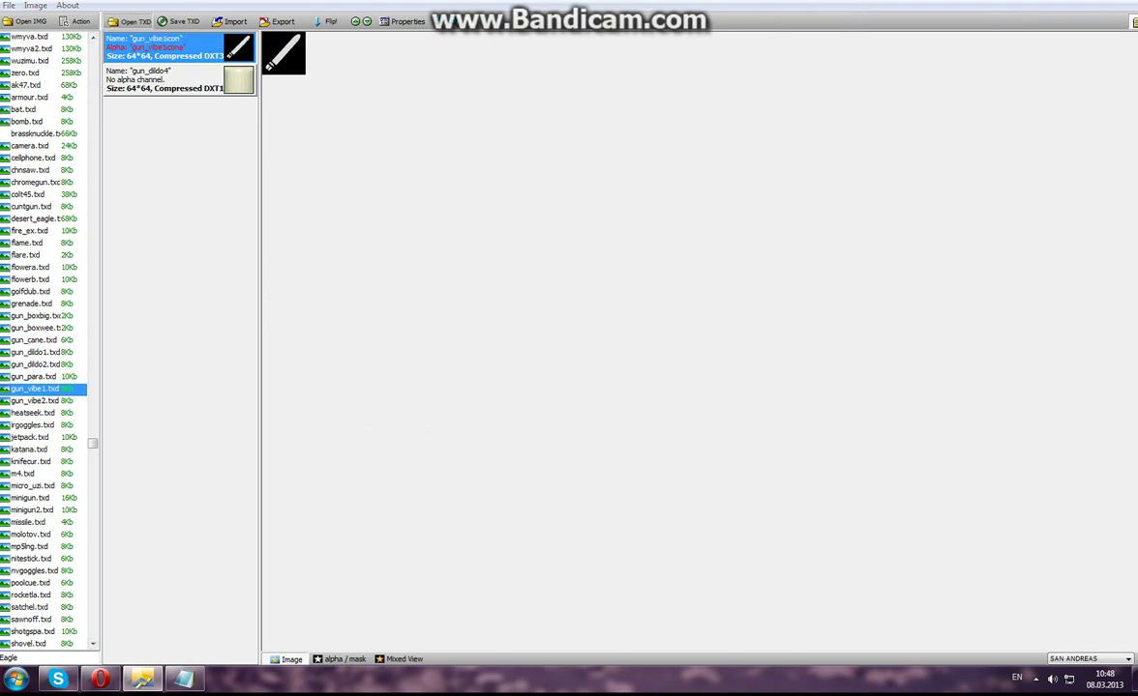
pyautogui.click(528, 451)
pyautogui.scroll(-3, 529, 450)
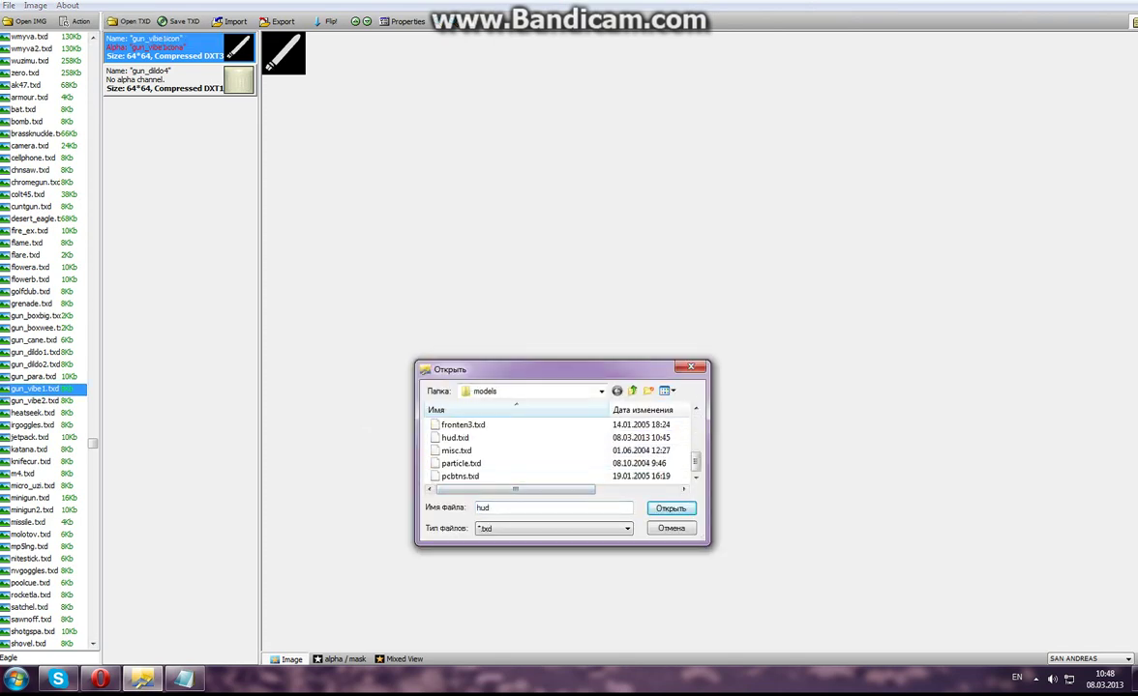
pyautogui.scroll(1, 528, 450)
pyautogui.scroll(-1, 528, 451)
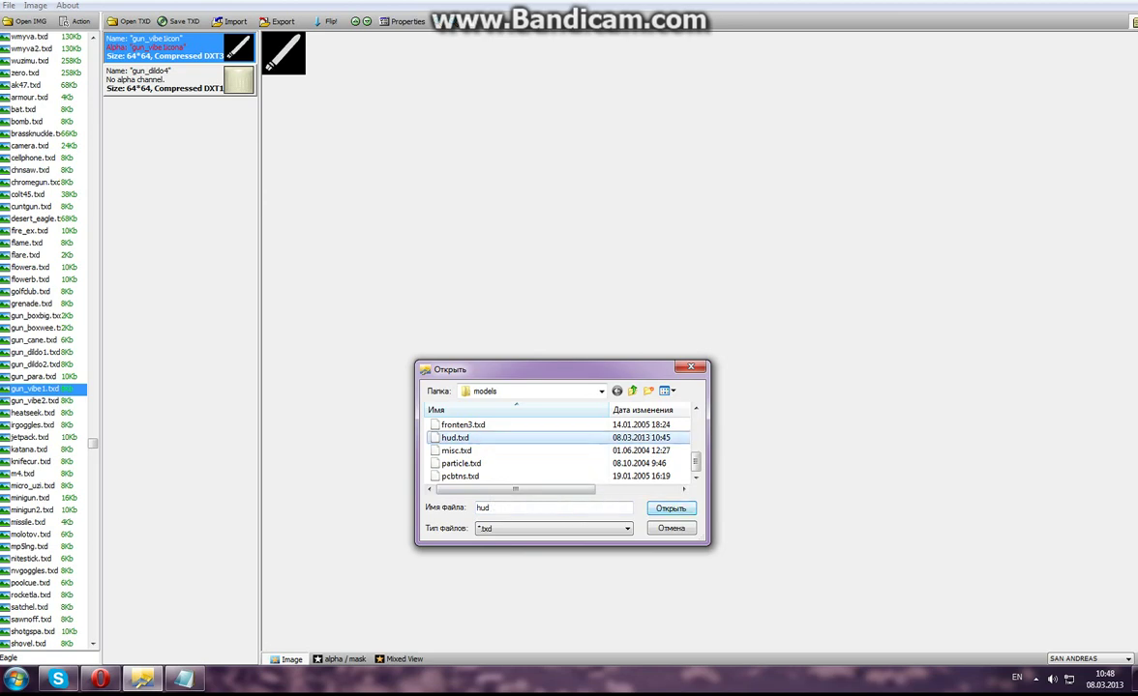
pyautogui.doubleClick(470, 438)
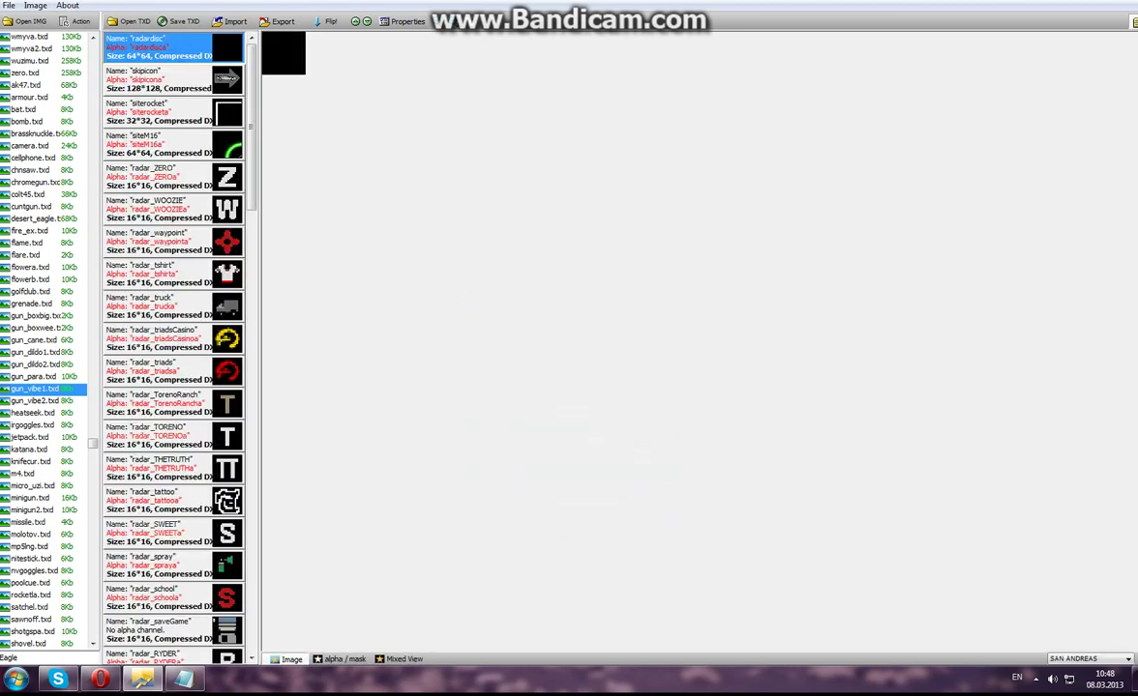
# Import the 5fab8b778903 image from the desktop's Плагины folder over the radardisc texture and save the TXD.
pyautogui.click(231, 21)
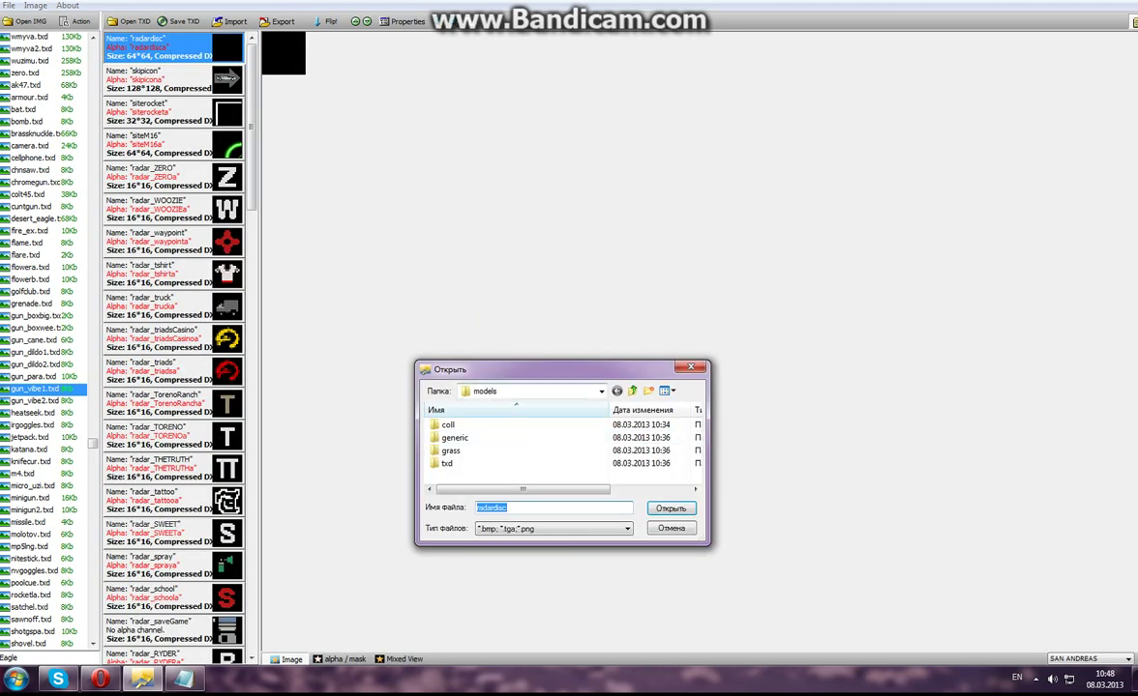
pyautogui.click(600, 392)
pyautogui.click(497, 405)
pyautogui.scroll(-5, 556, 448)
pyautogui.scroll(2, 556, 448)
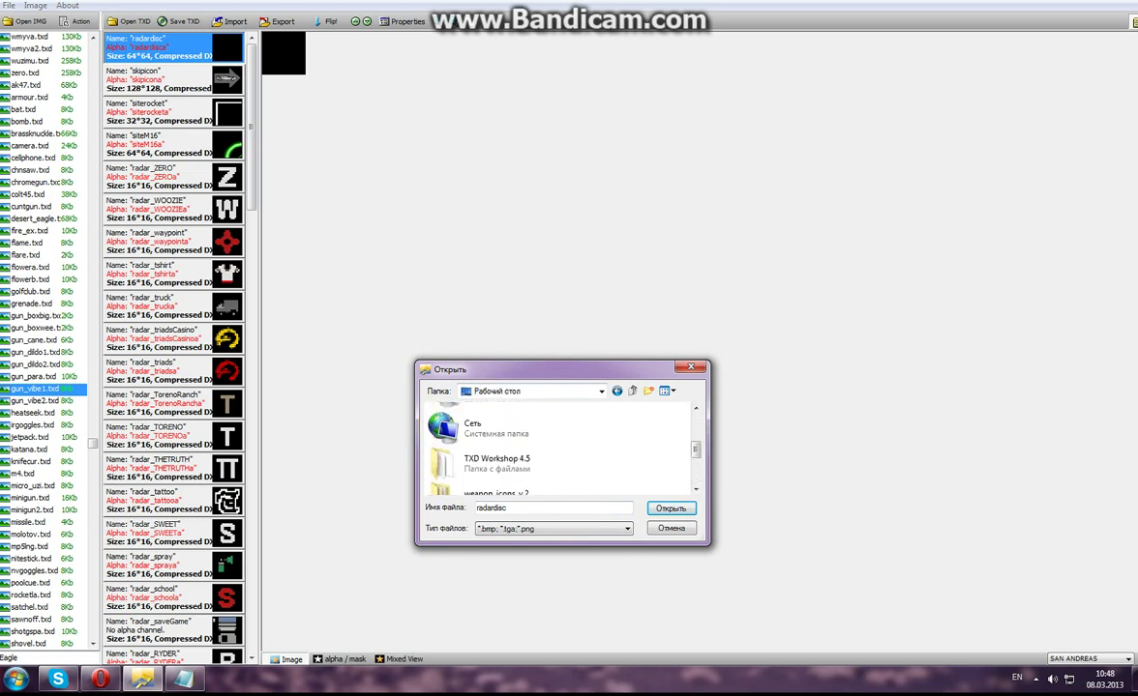
pyautogui.scroll(-3, 556, 448)
pyautogui.doubleClick(480, 414)
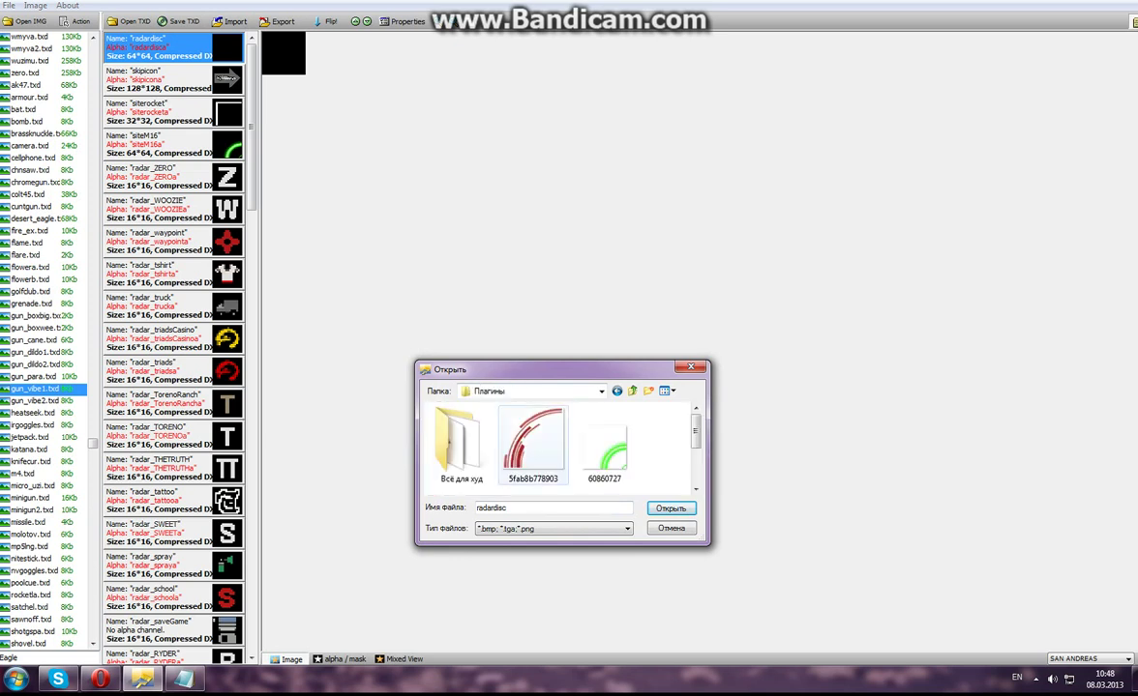
pyautogui.scroll(-1, 532, 441)
pyautogui.scroll(1, 533, 447)
pyautogui.scroll(-2, 533, 447)
pyautogui.scroll(2, 533, 448)
pyautogui.click(533, 448)
pyautogui.press('Return')
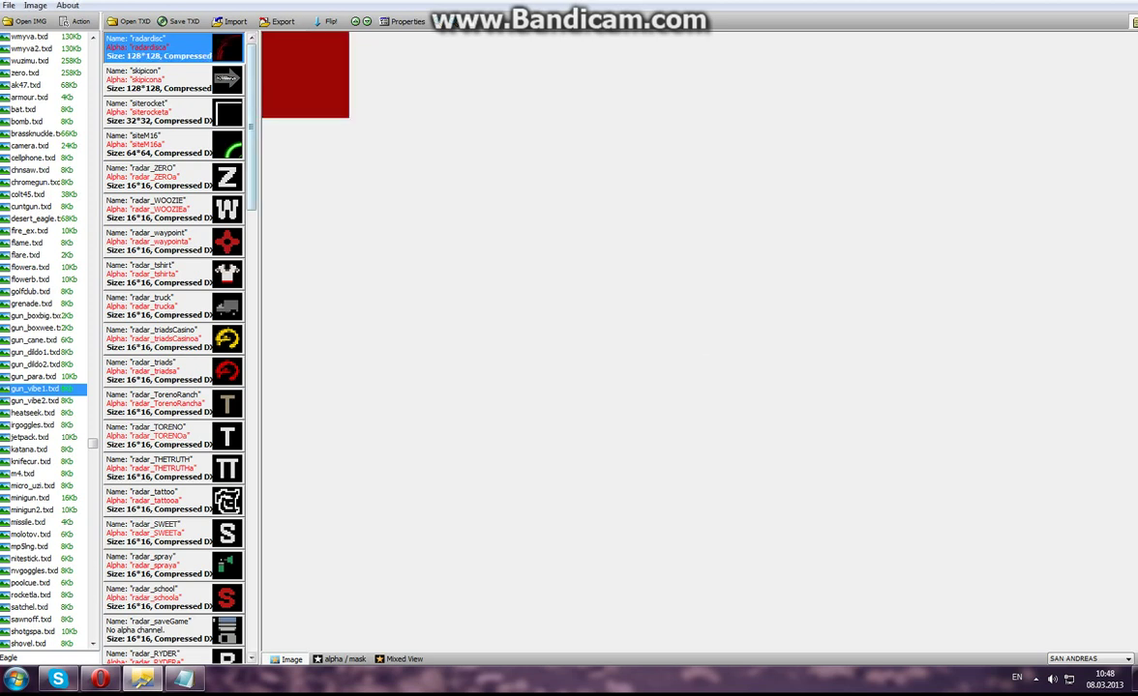
pyautogui.click(178, 21)
# Switch back to the Notepad note and replace its whole text with "Ну вот и всё!".
pyautogui.click(141, 680)
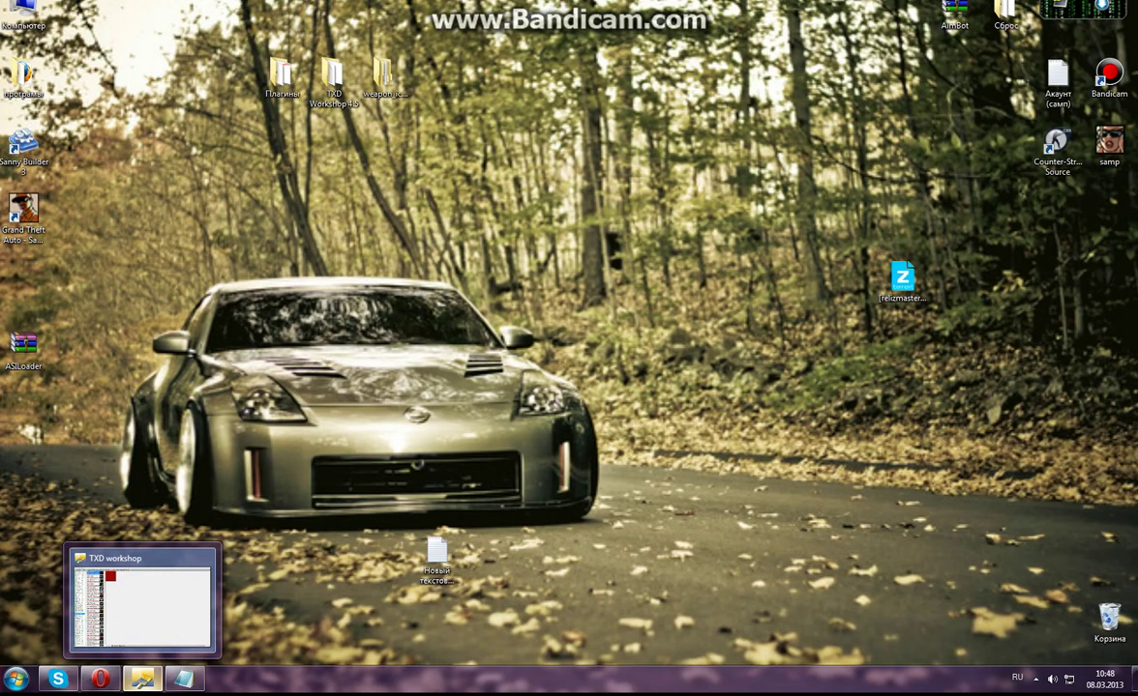
pyautogui.click(184, 679)
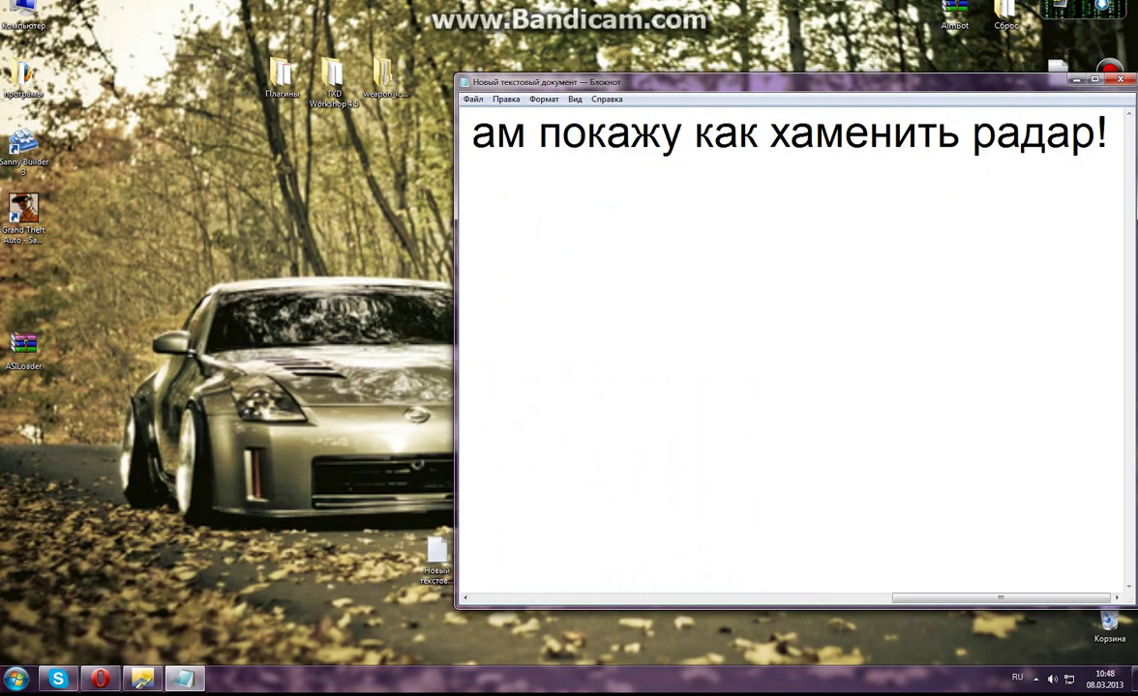
pyautogui.hotkey('ctrl', 'z')
pyautogui.hotkey('ctrl', 'z')
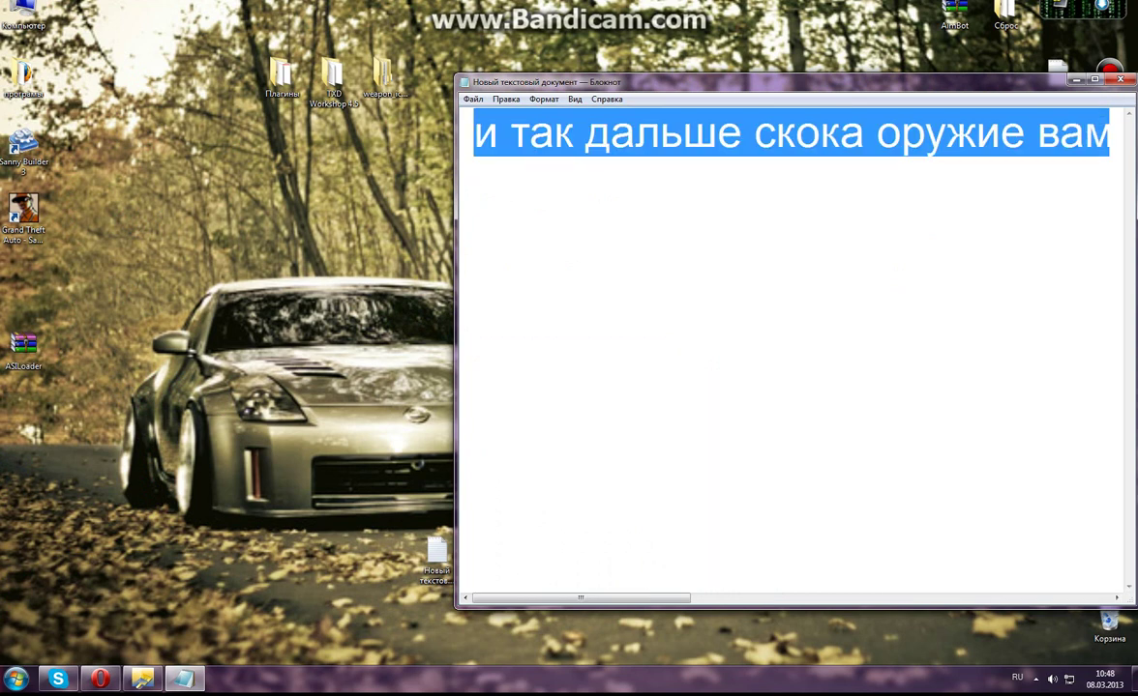
pyautogui.write('Ну вот ')
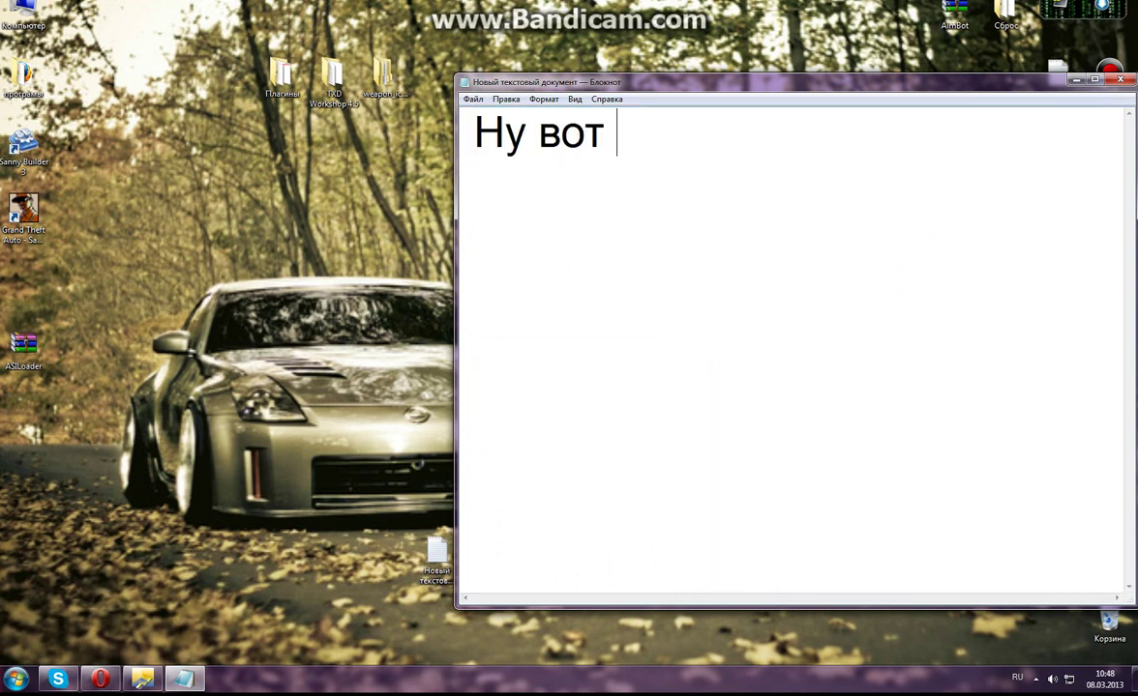
pyautogui.write('и всё!')
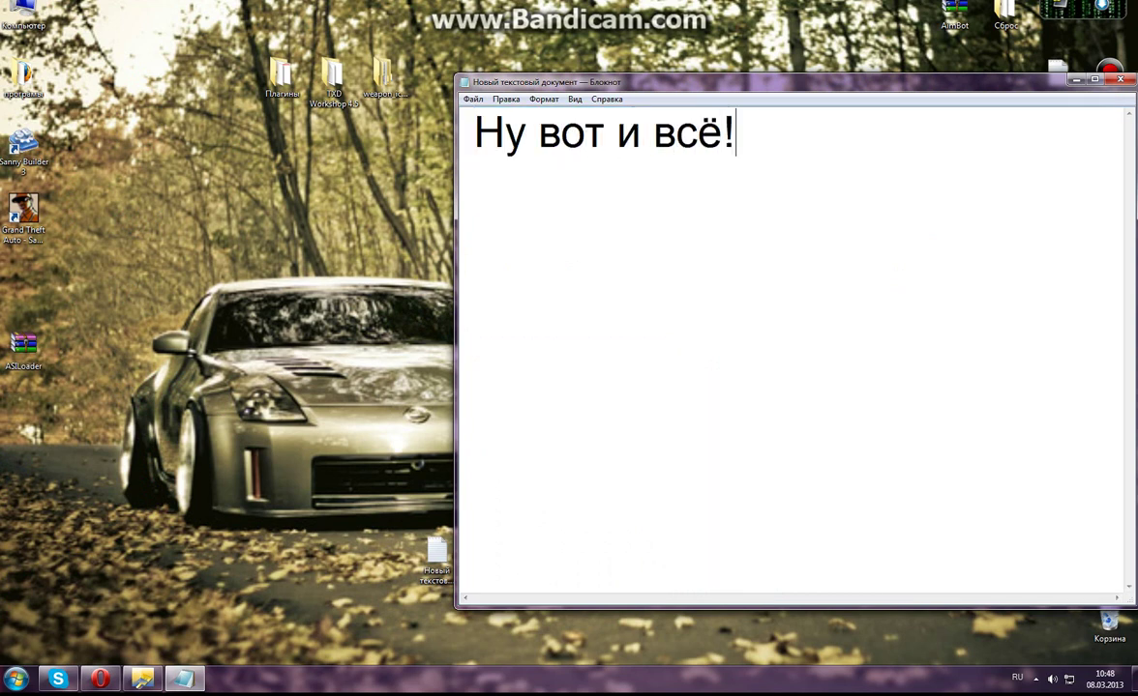
# Continue the note with "пишите в скайп", the Skype username and "отвечу на юбые вопросы!".
pyautogui.write('пишите в скайп')
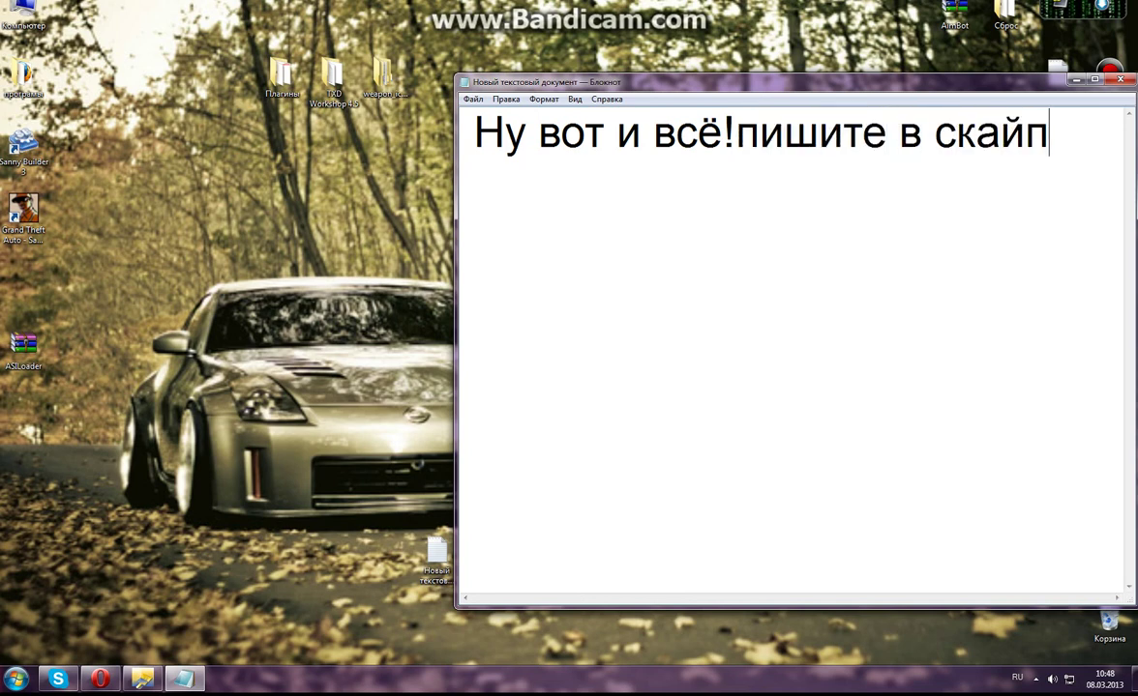
pyautogui.hotkey('alt', 'shift')
pyautogui.write('serr')
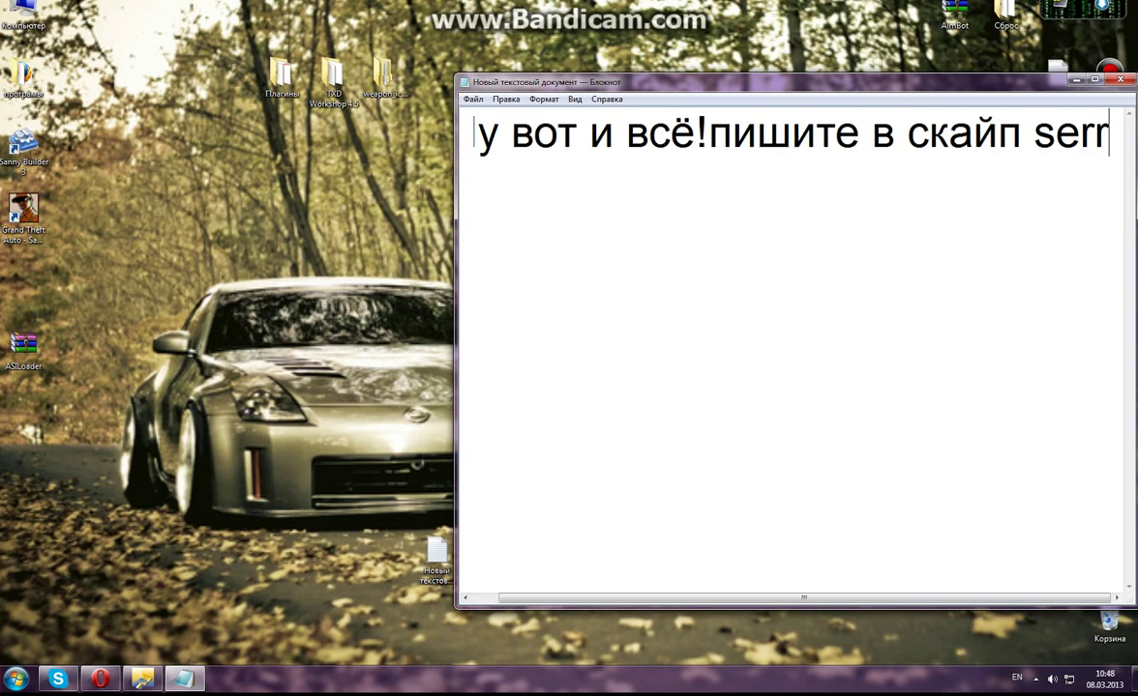
pyautogui.write('y823')
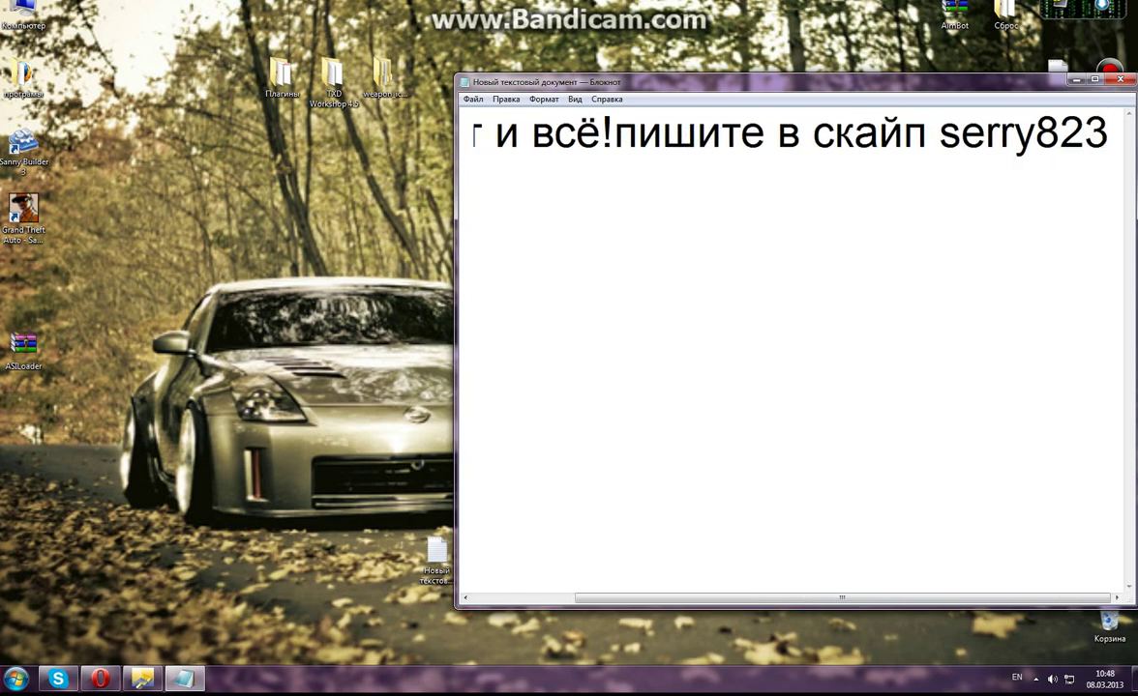
pyautogui.hotkey('alt', 'shift')
pyautogui.hotkey('alt', 'space')
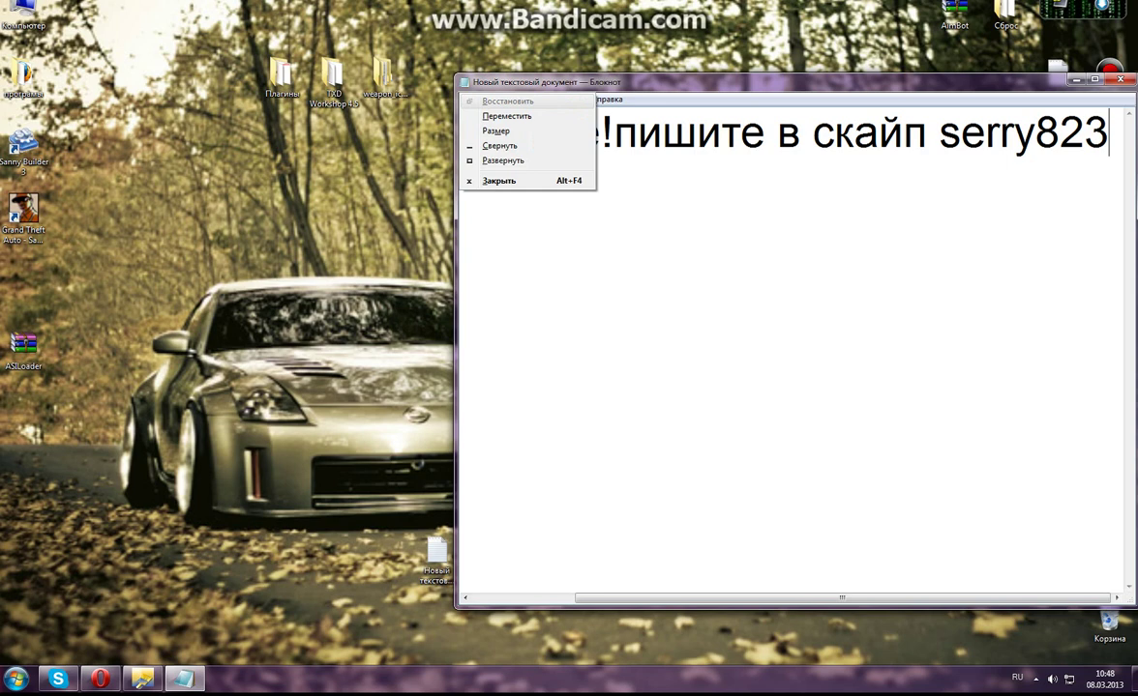
pyautogui.press('Escape')
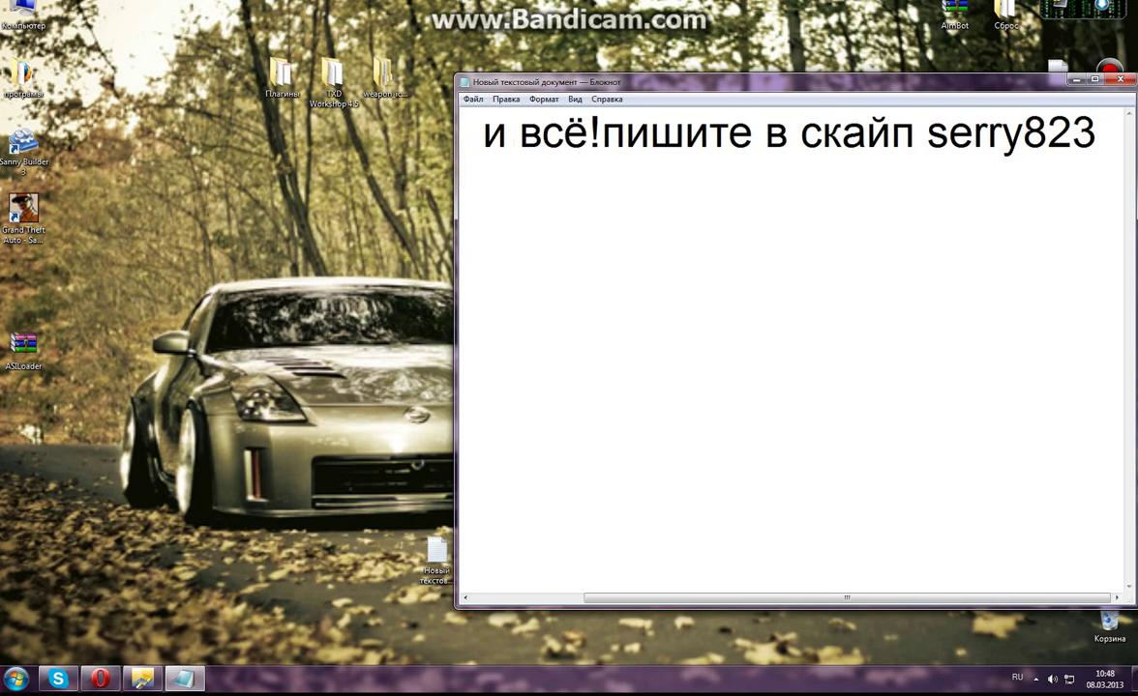
pyautogui.write('ж')
pyautogui.press('BackSpace')
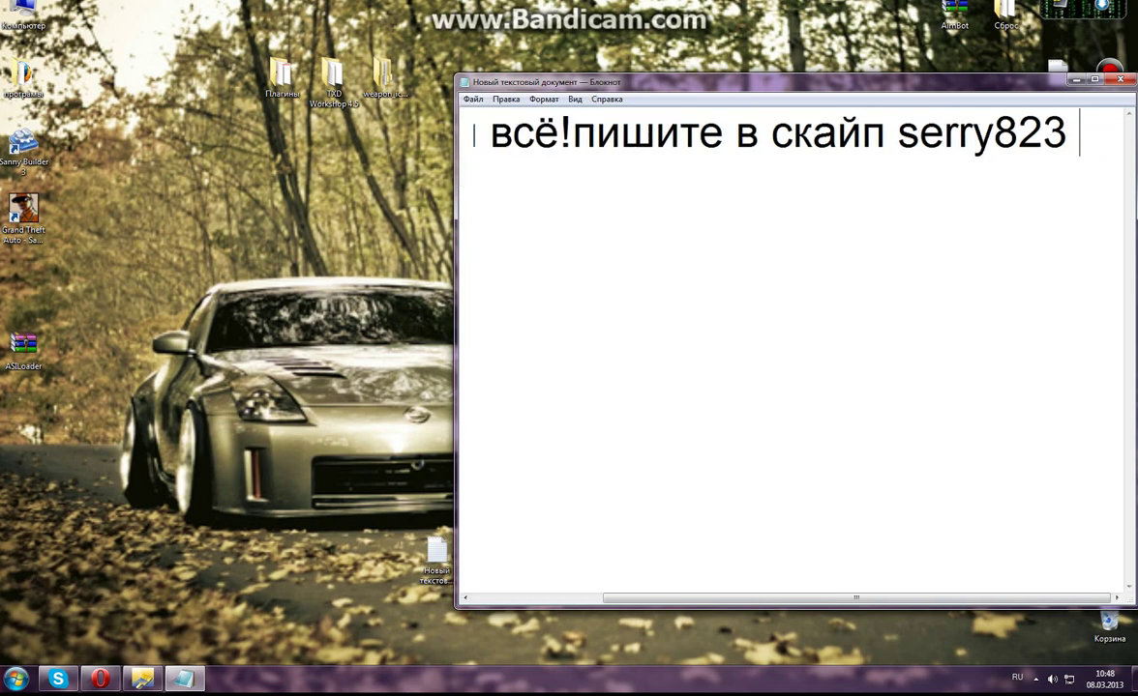
pyautogui.write('отвечу на')
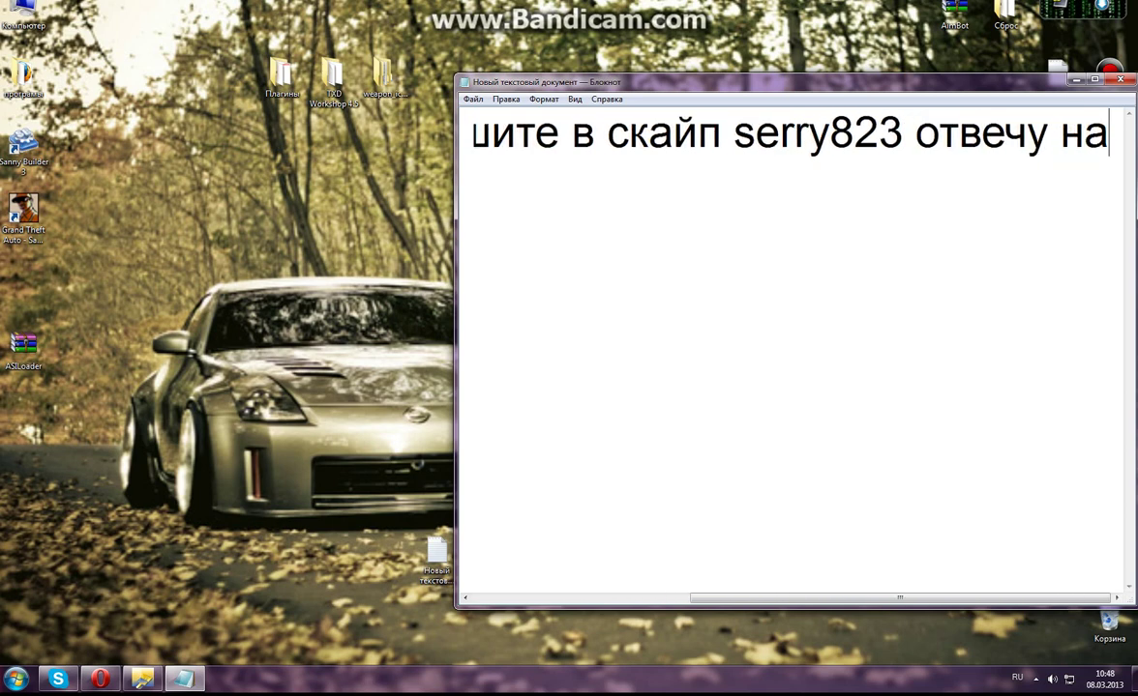
pyautogui.write(' юбые вопросы')
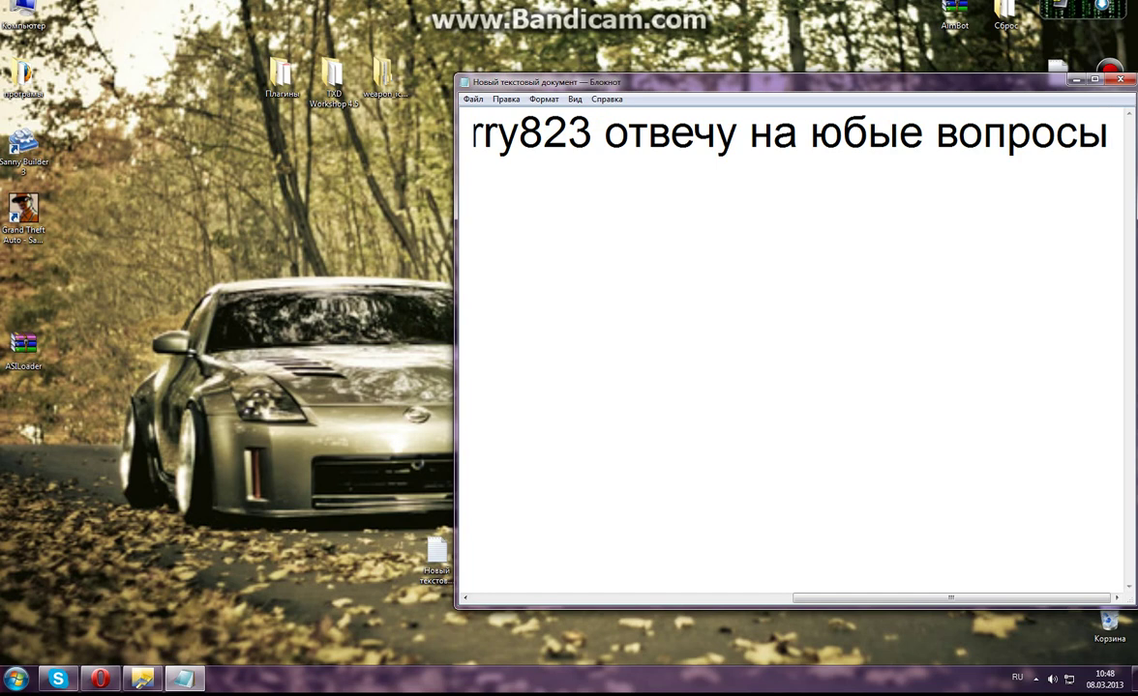
pyautogui.write('!')
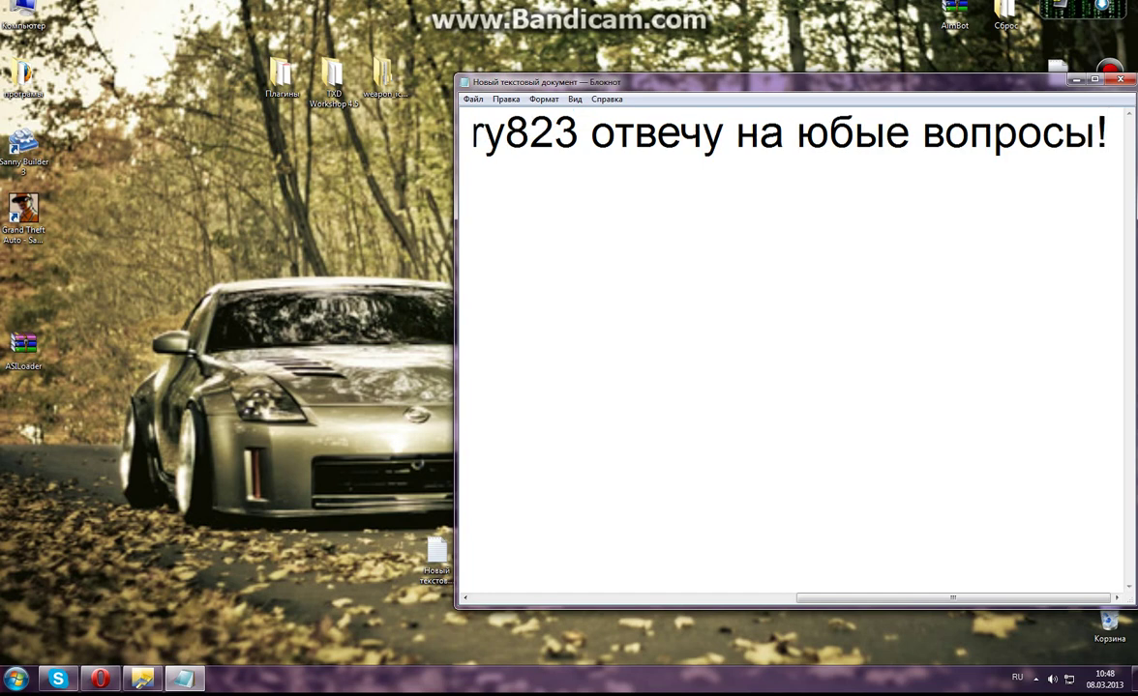